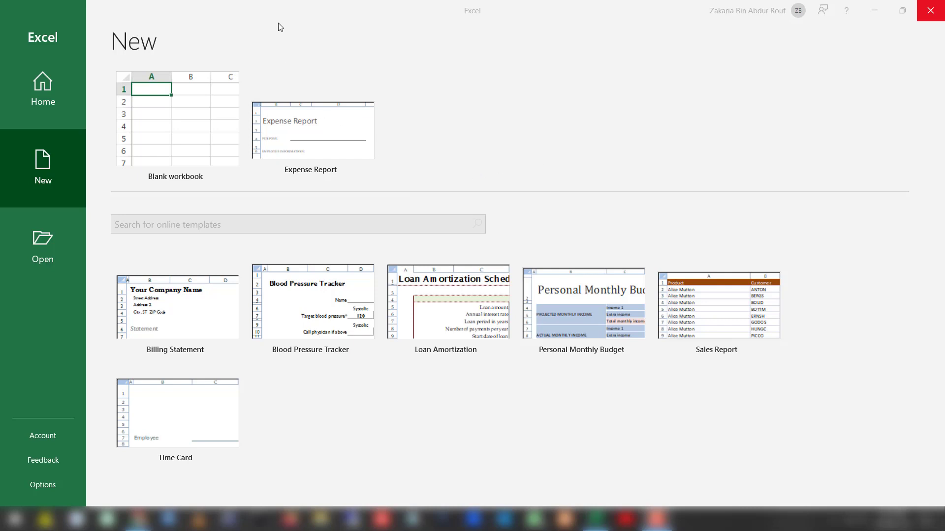
# Create a blank workbook and enter the title "Sales Report" in cell A1
pyautogui.click(155, 124)
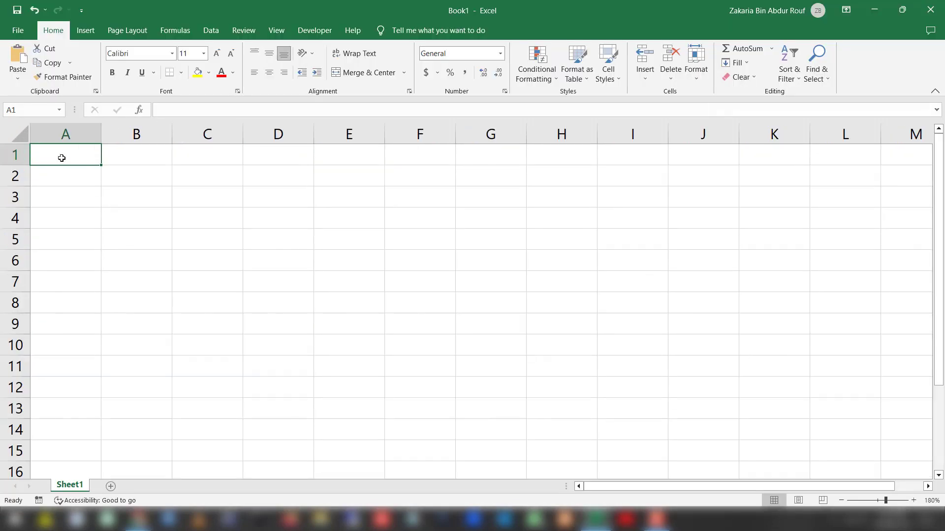
pyautogui.write('Sales')
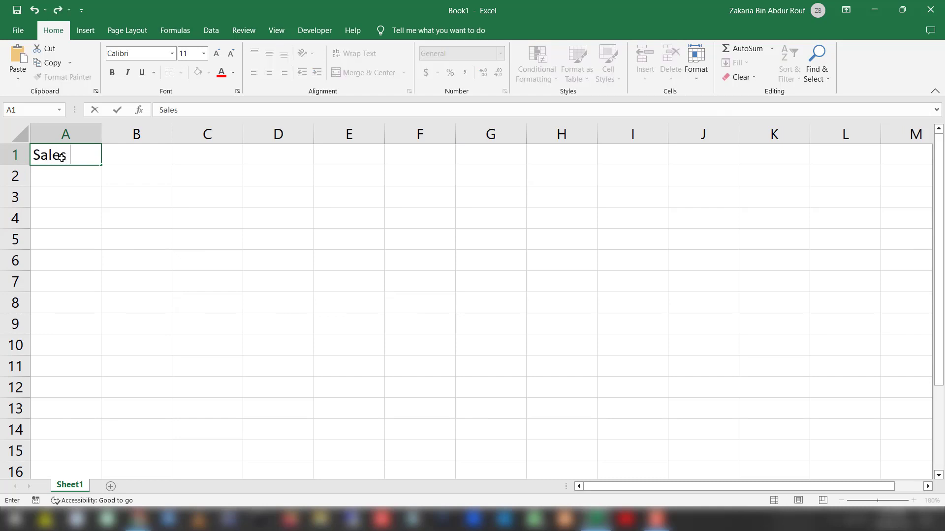
pyautogui.write(' Report')
pyautogui.press('Return')
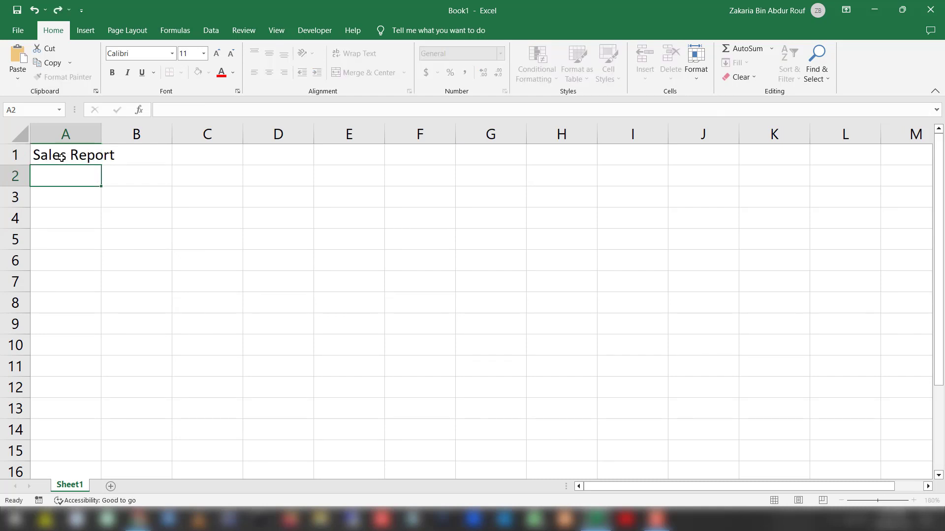
# Enter the headings Order ID, Product Name, Unite Price and Quantity in cells A3 to D3
pyautogui.press('Return')
pyautogui.write('Order ID')
pyautogui.press('Tab')
pyautogui.write('Product Name')
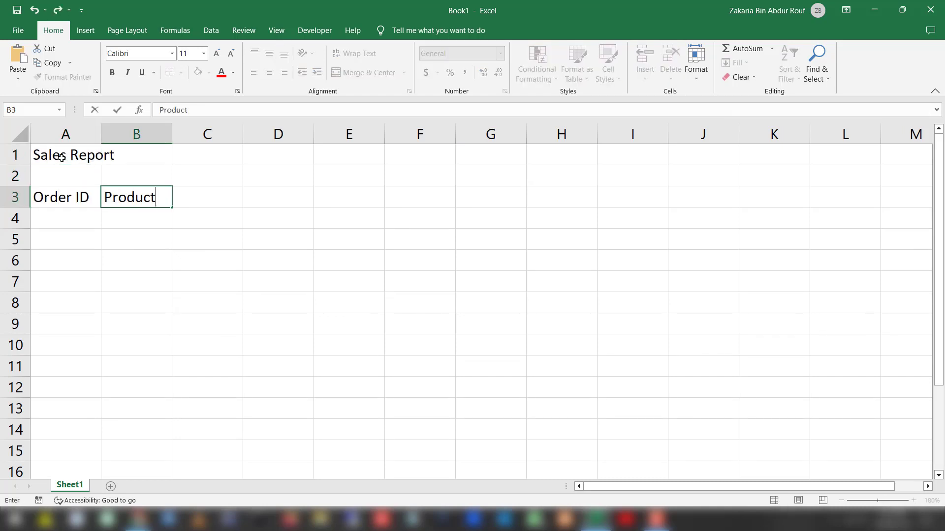
pyautogui.press('Tab')
pyautogui.write('Unite Price')
pyautogui.press('Tab')
pyautogui.write('Quantity')
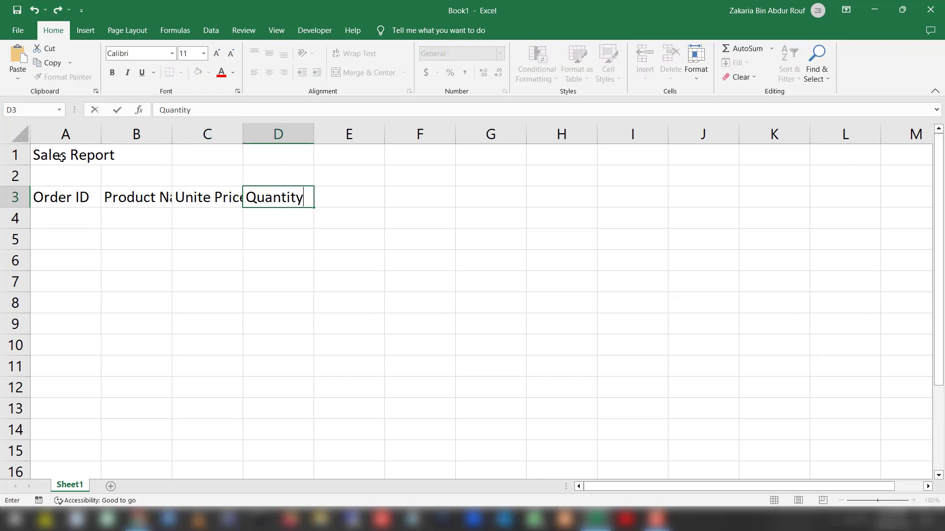
pyautogui.press('Return')
# Widen columns A to D so that the row 3 headings fit
pyautogui.moveTo(101, 135); pyautogui.dragTo(108, 135)
pyautogui.moveTo(179, 135); pyautogui.dragTo(232, 134)
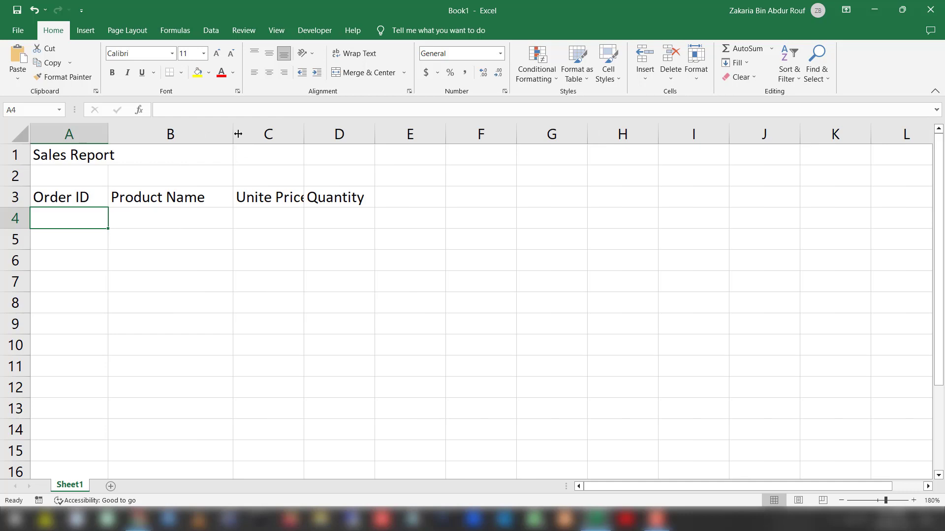
pyautogui.moveTo(304, 134); pyautogui.dragTo(352, 135)
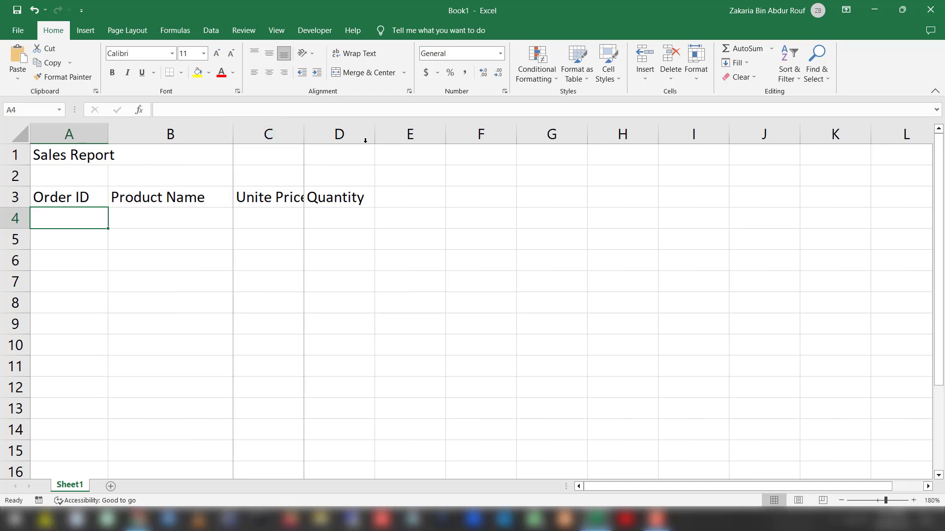
pyautogui.moveTo(423, 135); pyautogui.dragTo(432, 134)
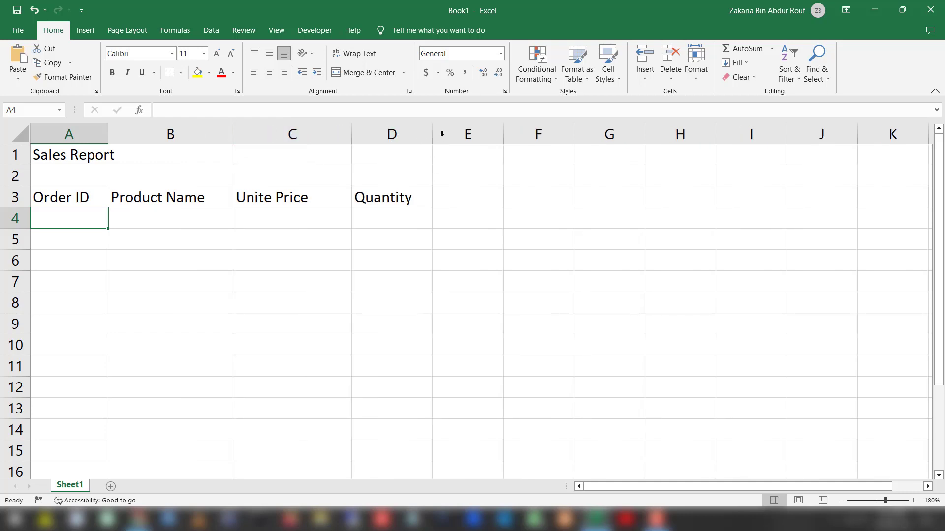
pyautogui.click(67, 173)
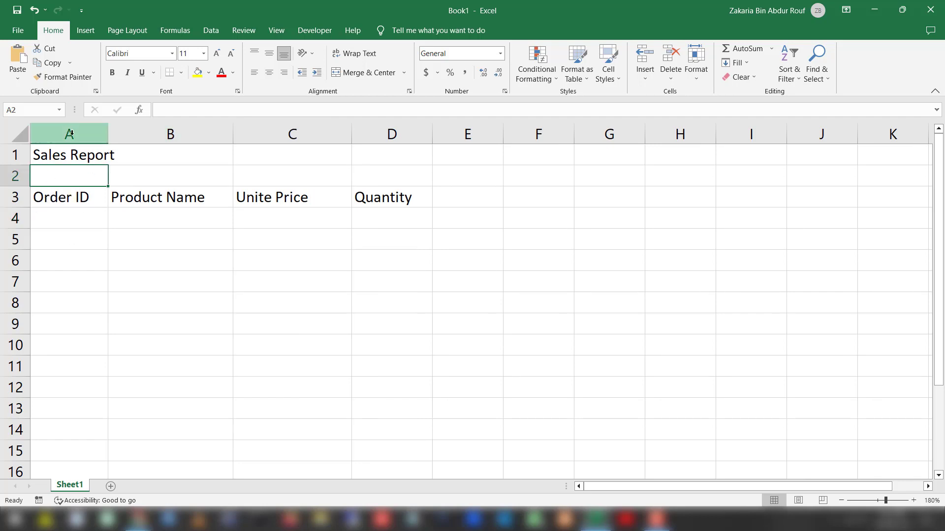
pyautogui.click(148, 129)
pyautogui.click(292, 133)
pyautogui.click(15, 155)
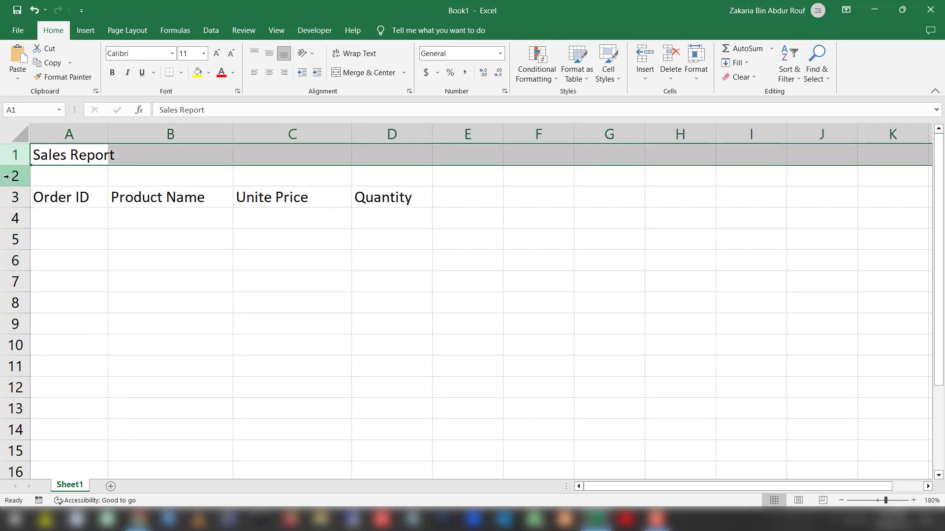
pyautogui.click(15, 198)
pyautogui.click(64, 217)
pyautogui.click(60, 157)
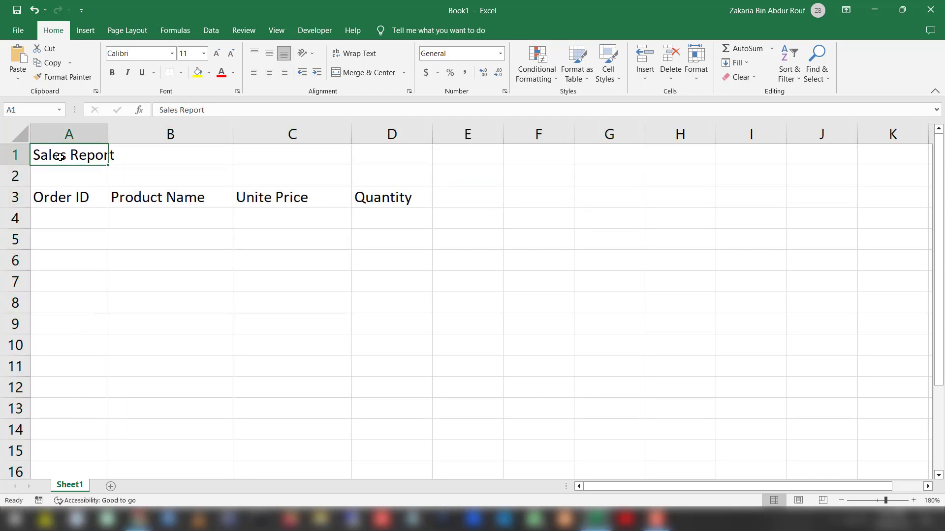
pyautogui.hotkey('alt', 'Tab')
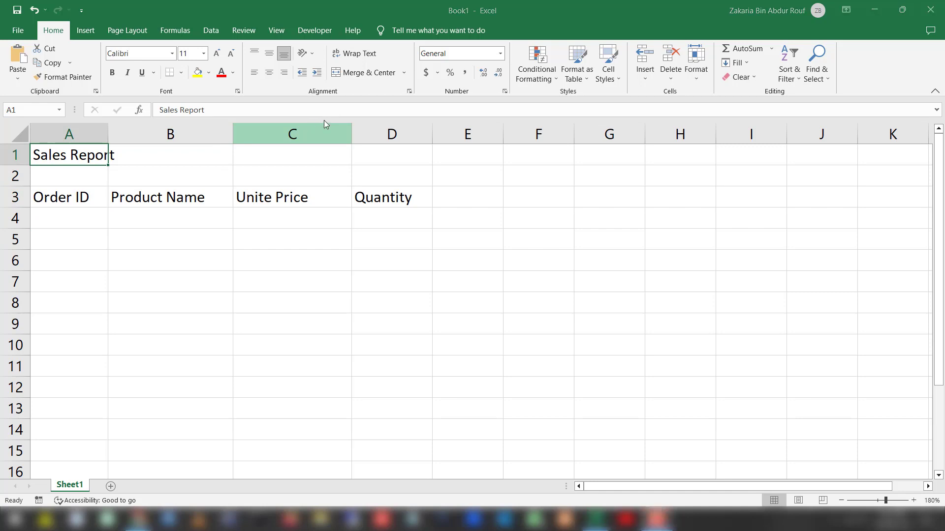
# Correct the heading in cell C3 to "Unit Price"
pyautogui.press('F2')
pyautogui.doubleClick(269, 198)
pyautogui.press('BackSpace')
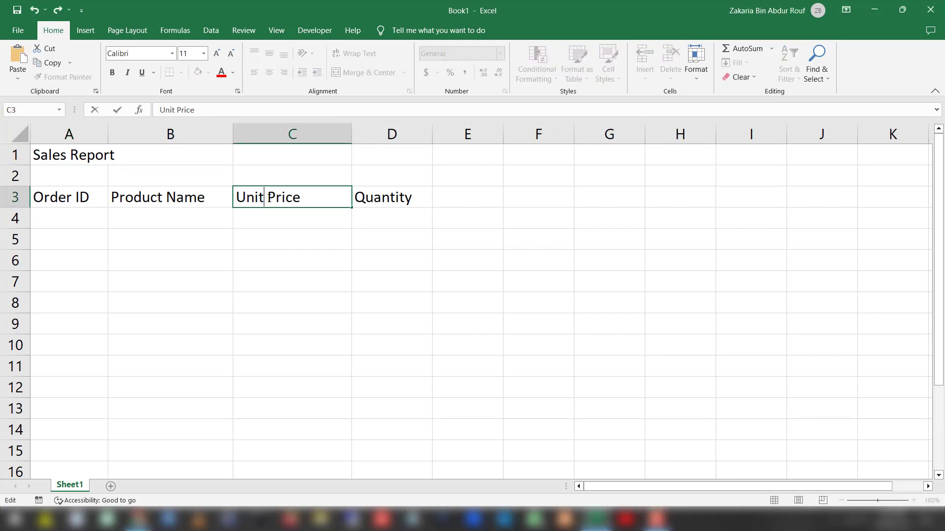
pyautogui.press('Return')
# Increase the font size of the Sales Report title in A1 to 16
pyautogui.click(56, 152)
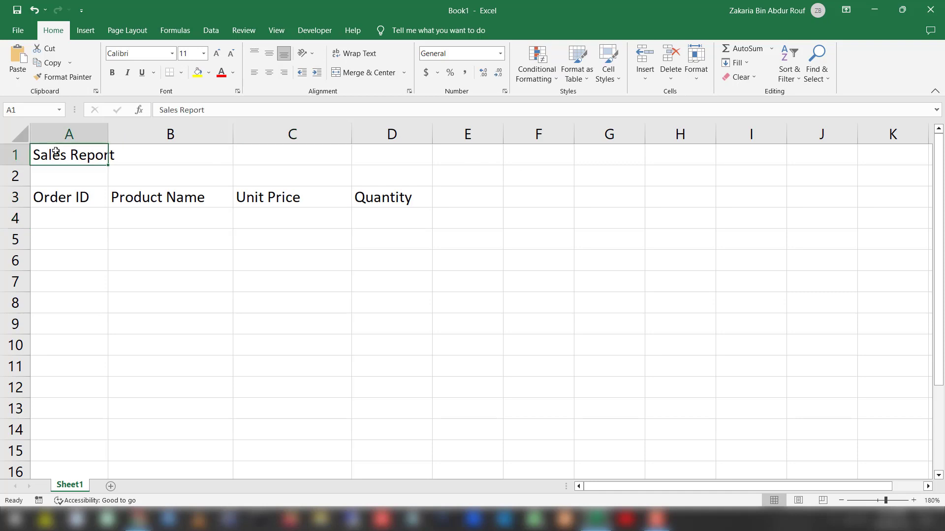
pyautogui.click(216, 53)
pyautogui.click(217, 53)
pyautogui.click(220, 58)
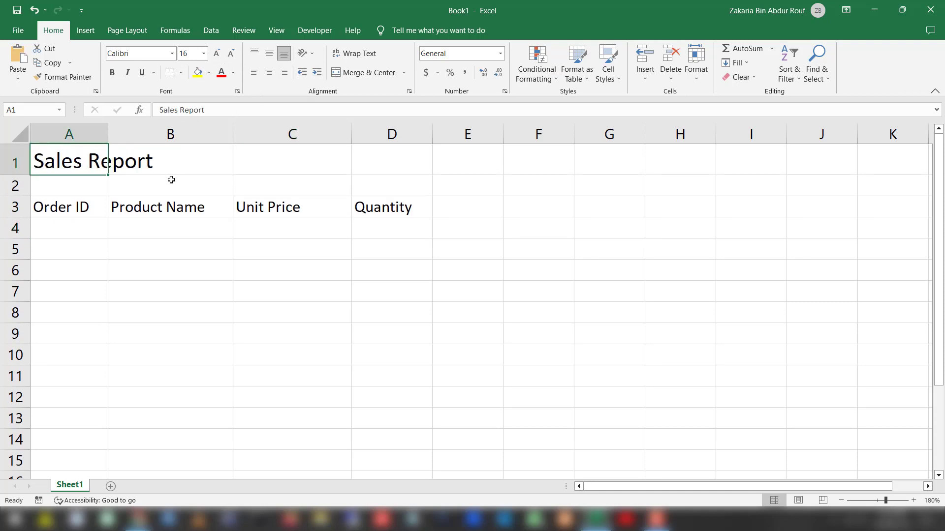
# Fill row 4 with the first order ID, product Apples, unit price 12.00 and quantity 40
pyautogui.click(172, 201)
pyautogui.click(63, 233)
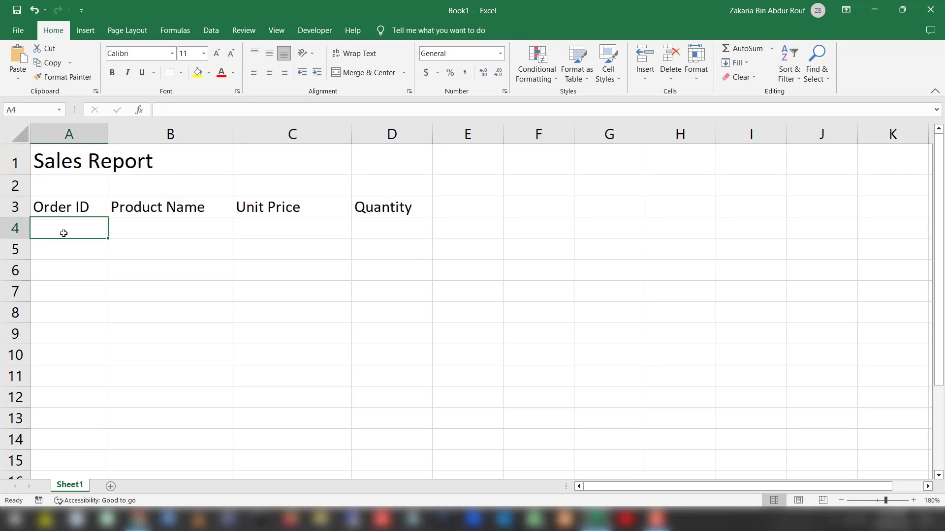
pyautogui.write('2001')
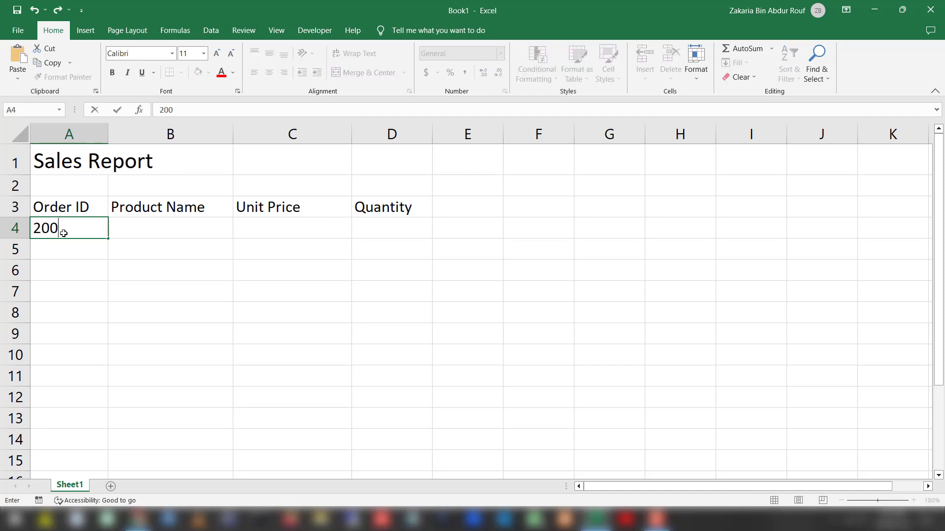
pyautogui.press('Tab')
pyautogui.write('Apples')
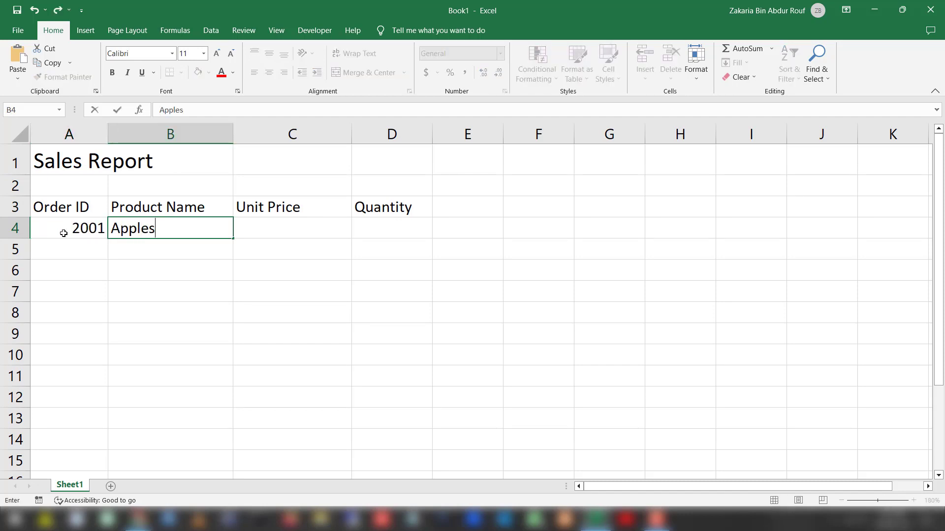
pyautogui.press('Tab')
pyautogui.write('12.00')
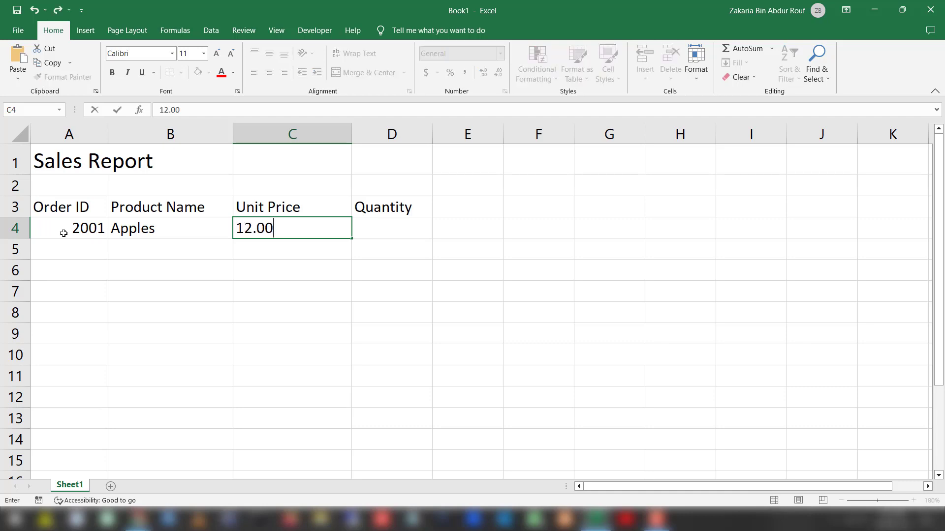
pyautogui.press('Tab')
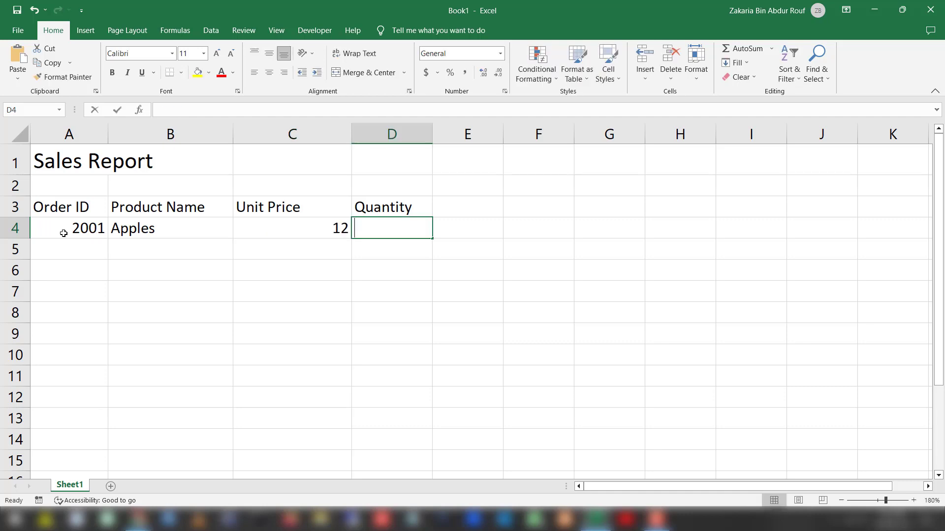
pyautogui.write('40')
pyautogui.press('Return')
# Fill row 5 with the next order ID, product Oranges, unit price 14 and quantity 60
pyautogui.write('2002')
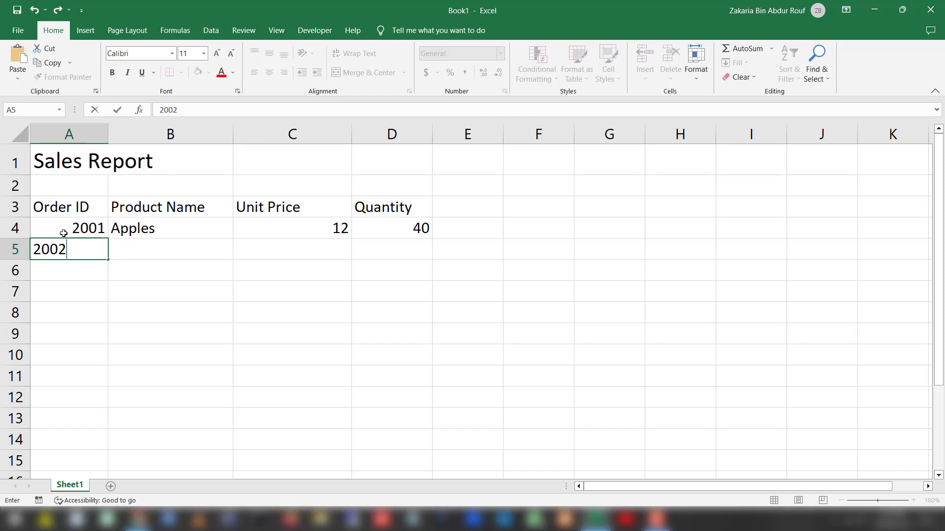
pyautogui.press('Tab')
pyautogui.write('Oranges')
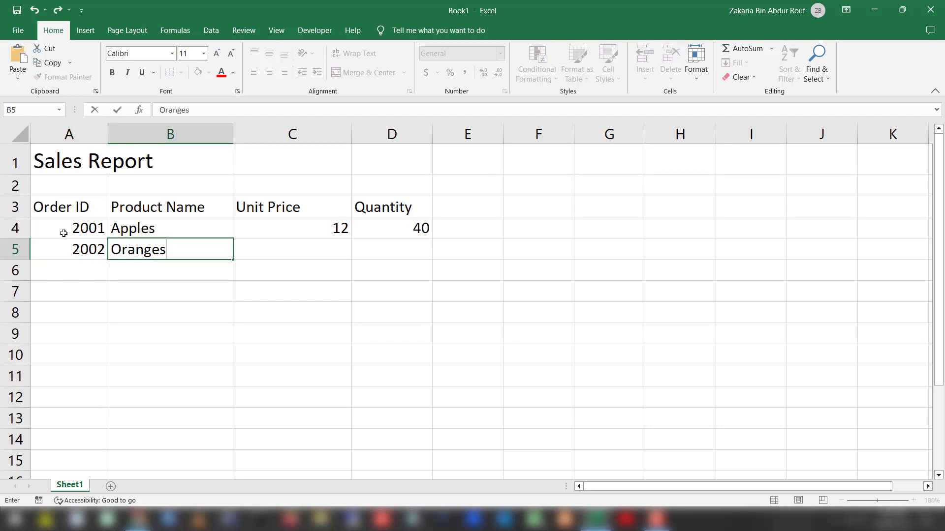
pyautogui.press('Tab')
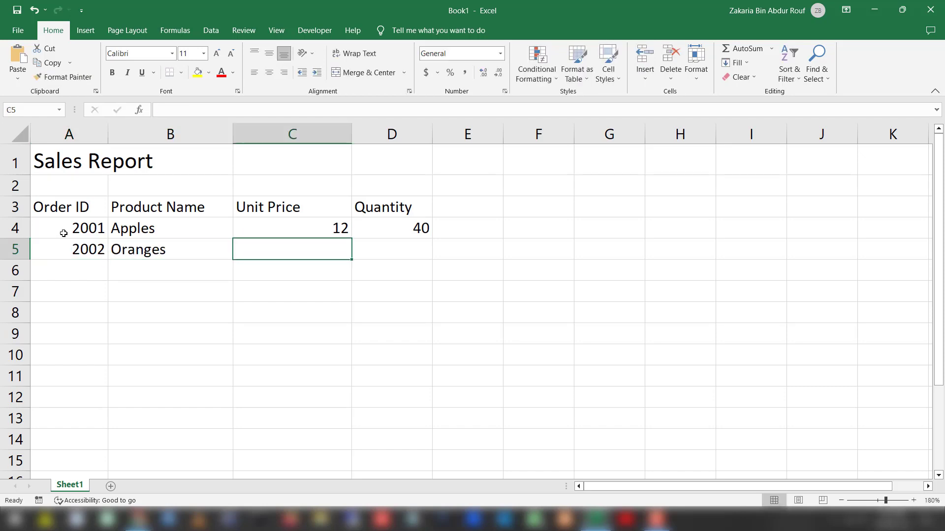
pyautogui.write('14')
pyautogui.press('Tab')
pyautogui.write('60')
pyautogui.press('Return')
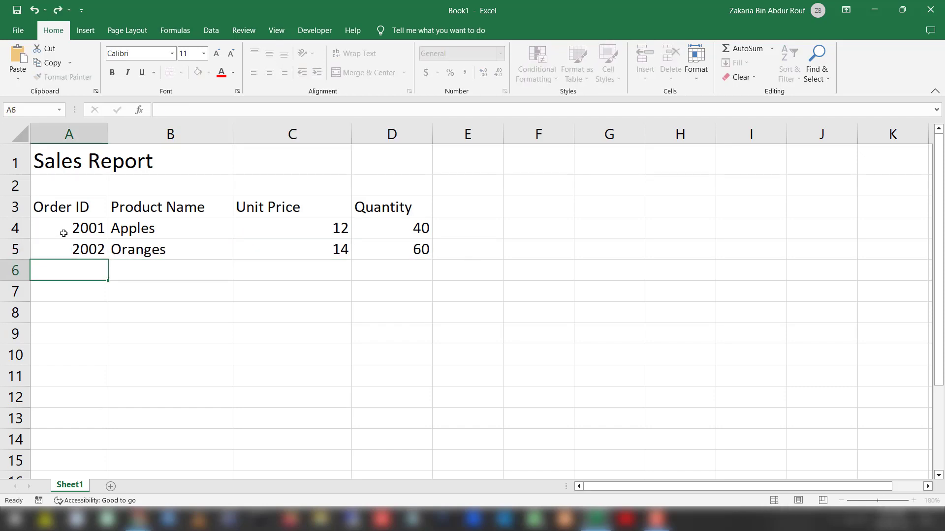
# Fill row 6 with the next order ID, product Grapes, unit price 16 and quantity 70
pyautogui.write('2003')
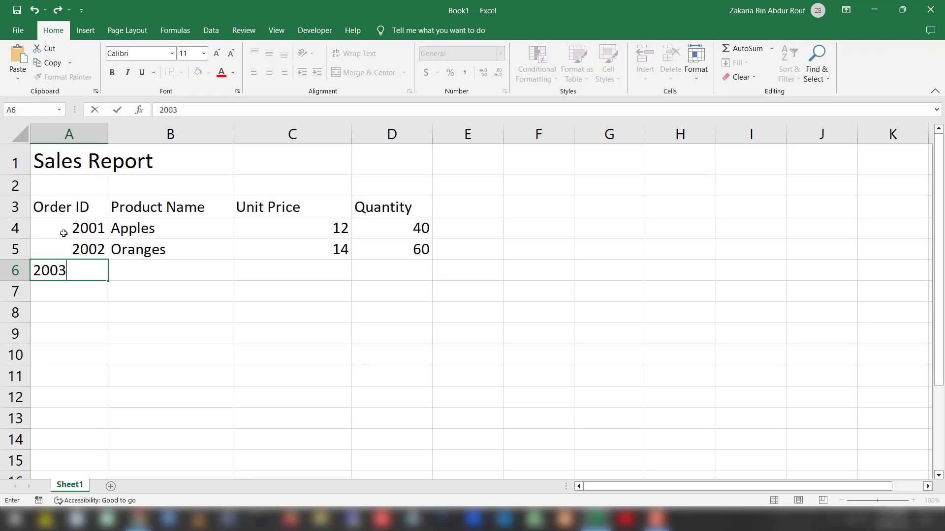
pyautogui.press('Tab')
pyautogui.write('Grapes')
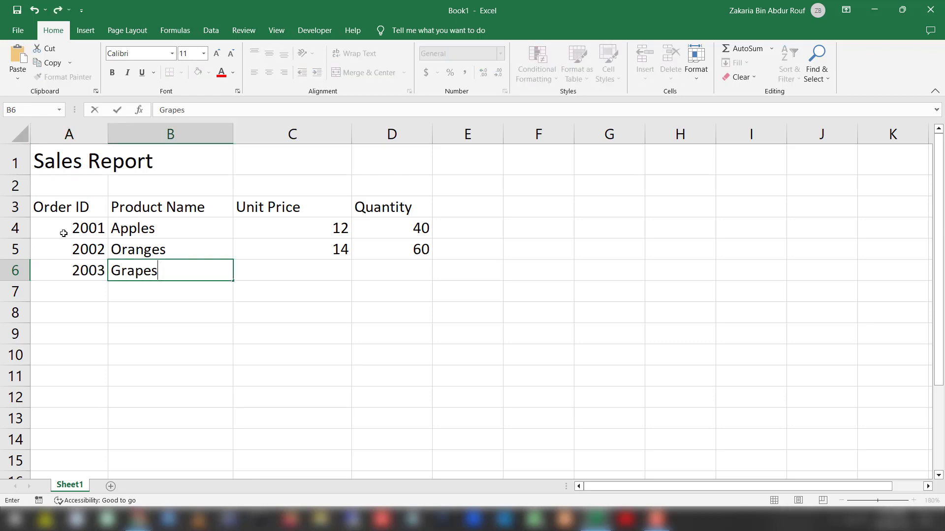
pyautogui.press('Tab')
pyautogui.write('16')
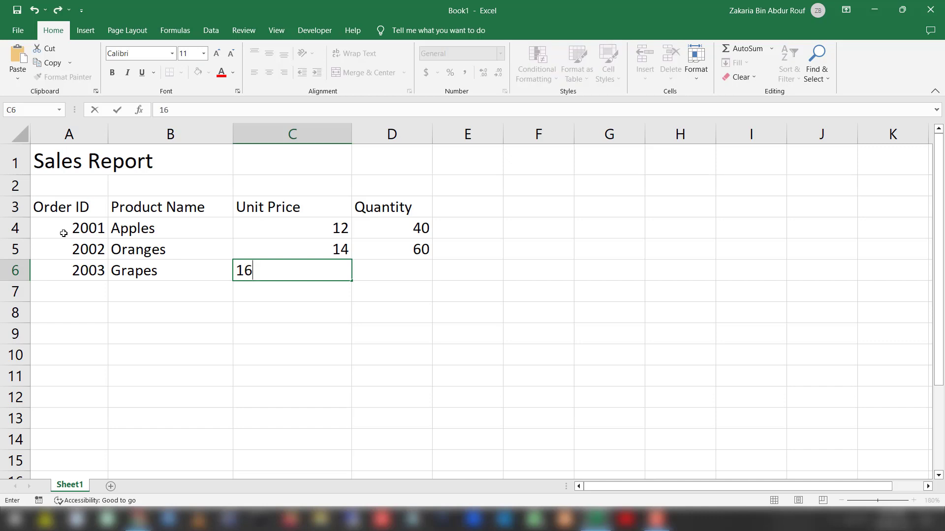
pyautogui.press('Tab')
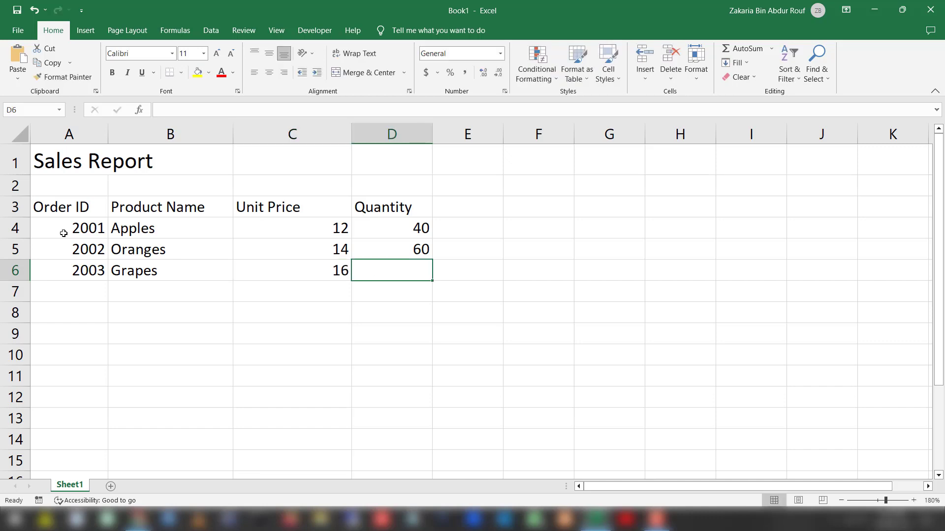
pyautogui.write('70')
pyautogui.press('Return')
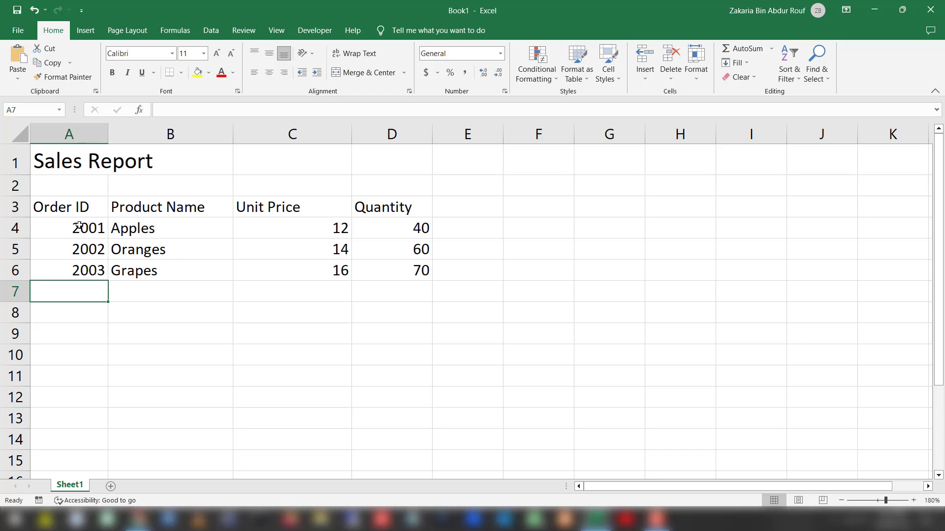
# Apply all borders to the table range A3:D6
pyautogui.click(85, 206)
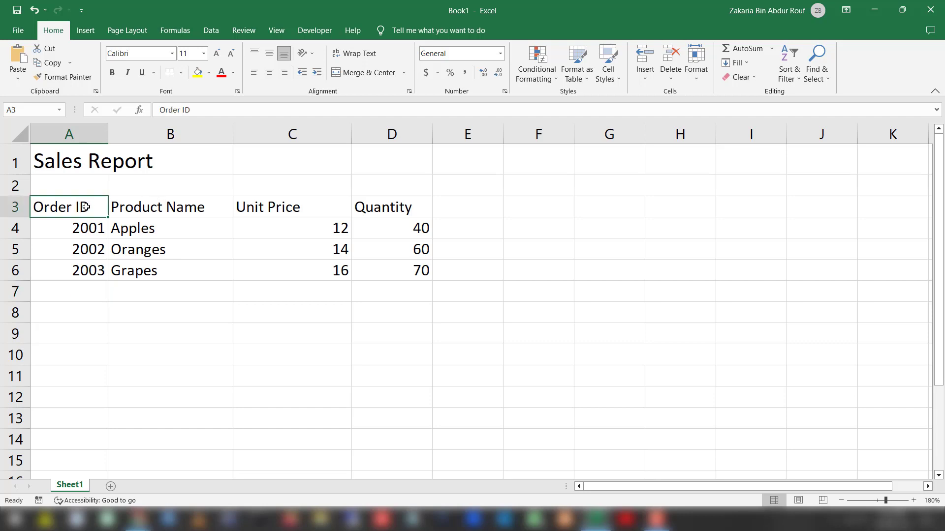
pyautogui.moveTo(85, 206); pyautogui.dragTo(393, 274)
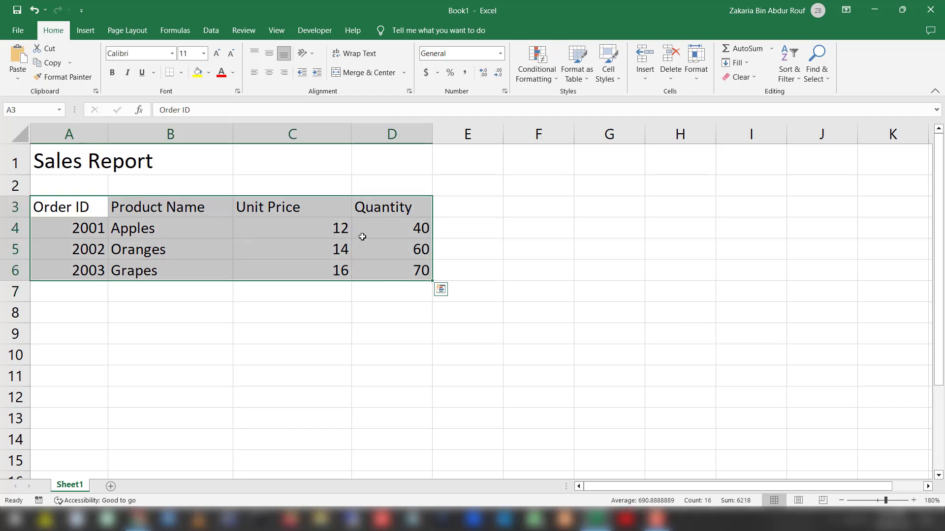
pyautogui.click(185, 78)
pyautogui.click(208, 180)
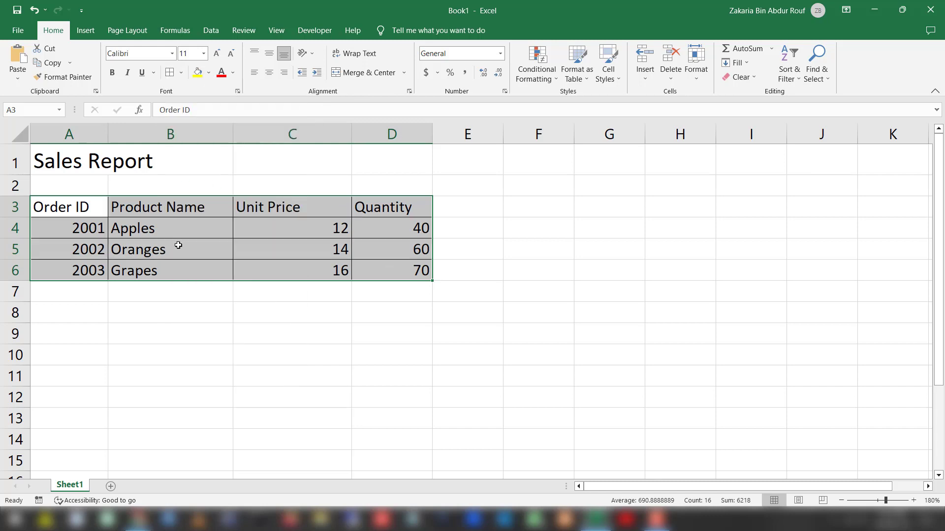
pyautogui.click(98, 243)
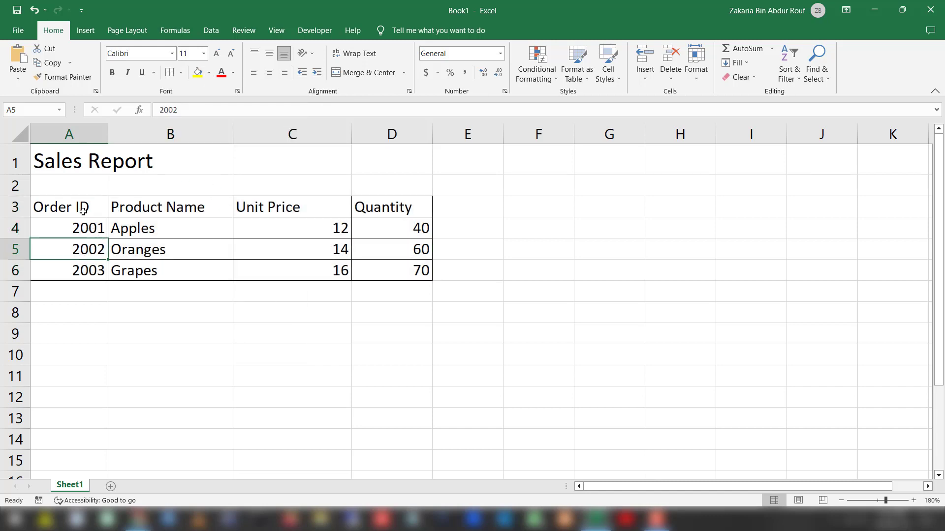
# Center the contents of the Order ID column, cells A3 to A6, horizontally
pyautogui.moveTo(83, 211); pyautogui.dragTo(63, 256)
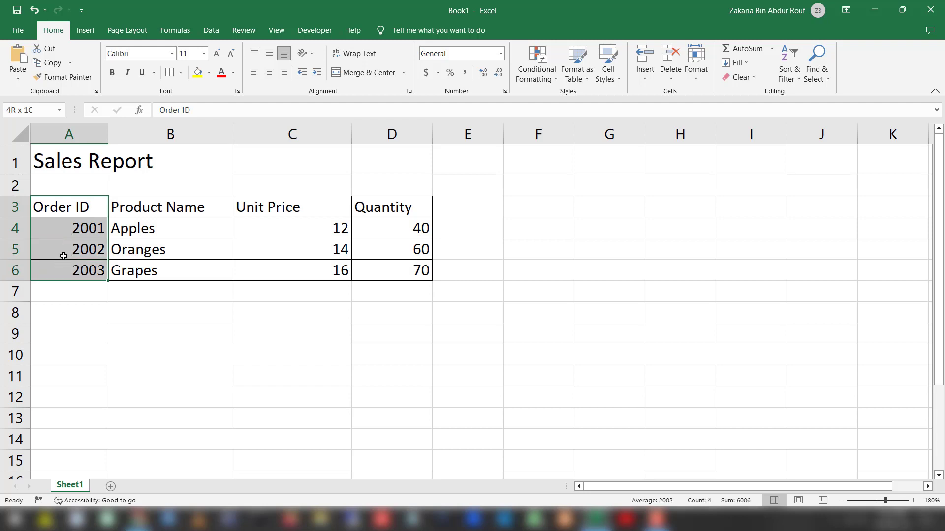
pyautogui.click(268, 72)
pyautogui.click(161, 206)
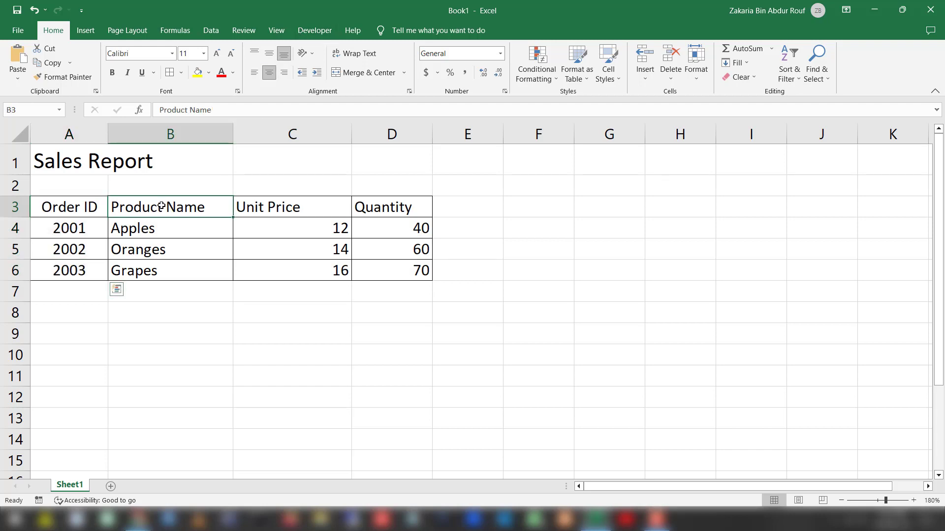
# Center the contents of the Unit Price and Quantity columns, cells C3 to D6, horizontally
pyautogui.click(164, 248)
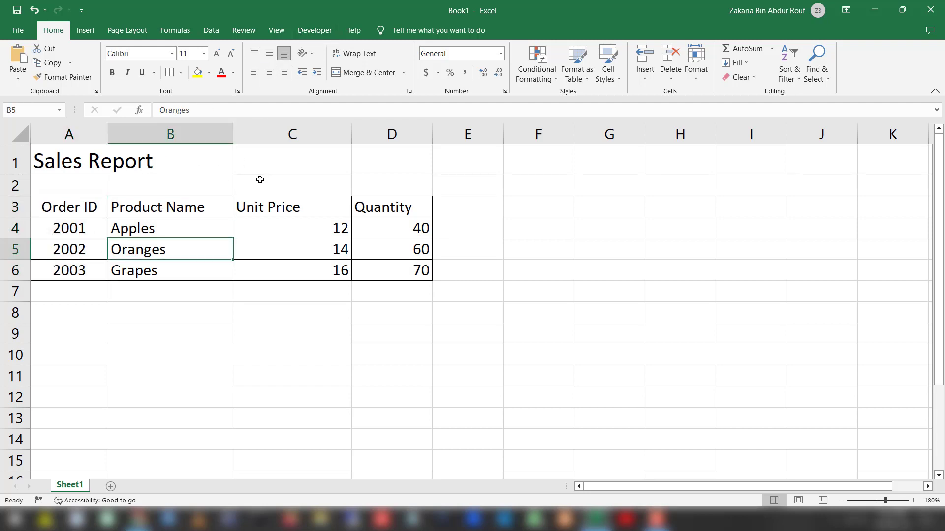
pyautogui.moveTo(262, 207); pyautogui.dragTo(401, 271)
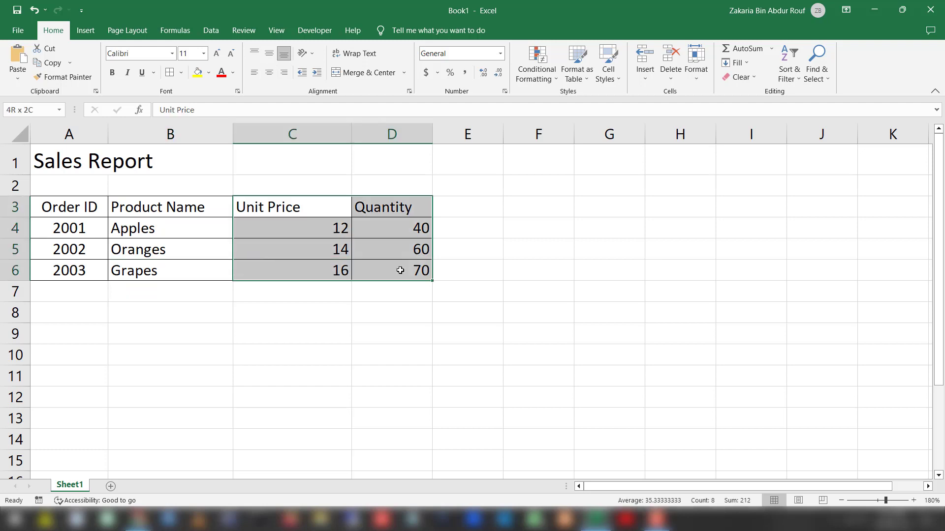
pyautogui.click(269, 72)
pyautogui.click(327, 201)
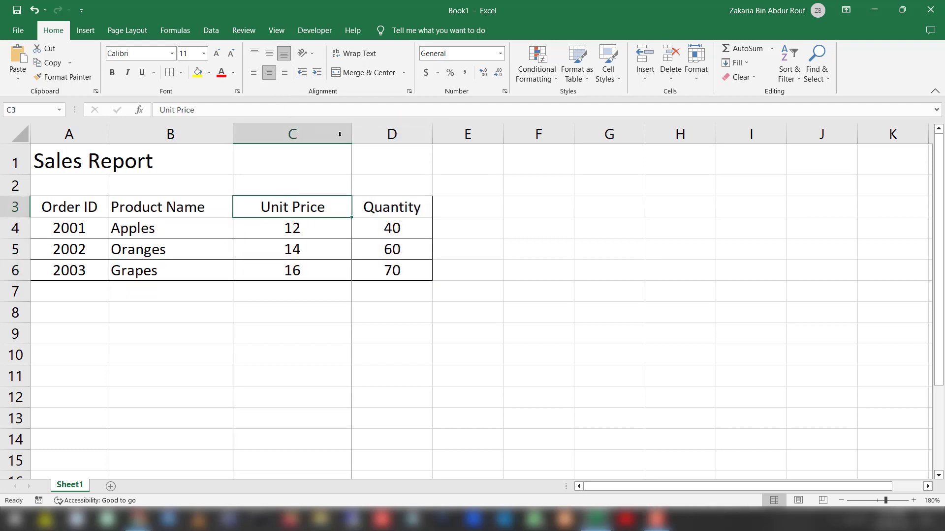
# Autofit column C to its contents and narrow column D to just fit the Quantity header
pyautogui.doubleClick(352, 134)
pyautogui.click(344, 134)
pyautogui.click(374, 186)
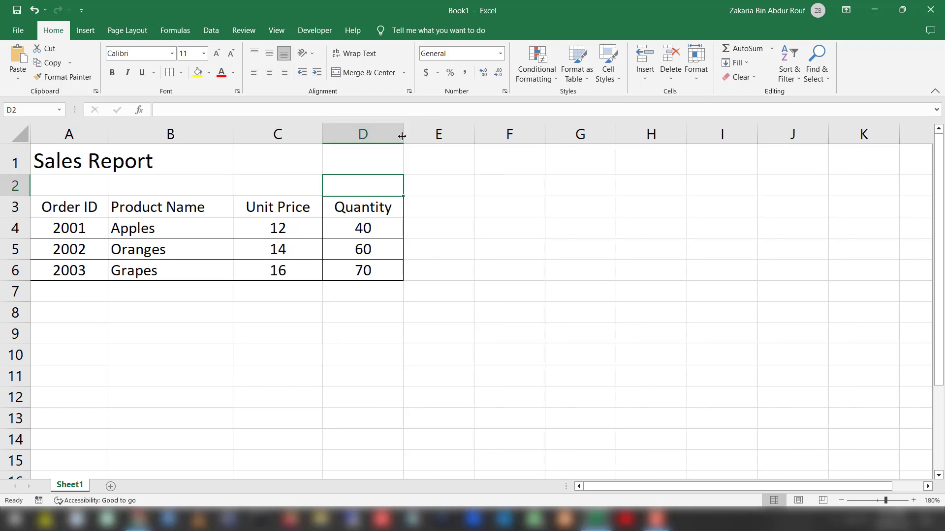
pyautogui.moveTo(401, 135); pyautogui.dragTo(389, 140)
pyautogui.click(417, 210)
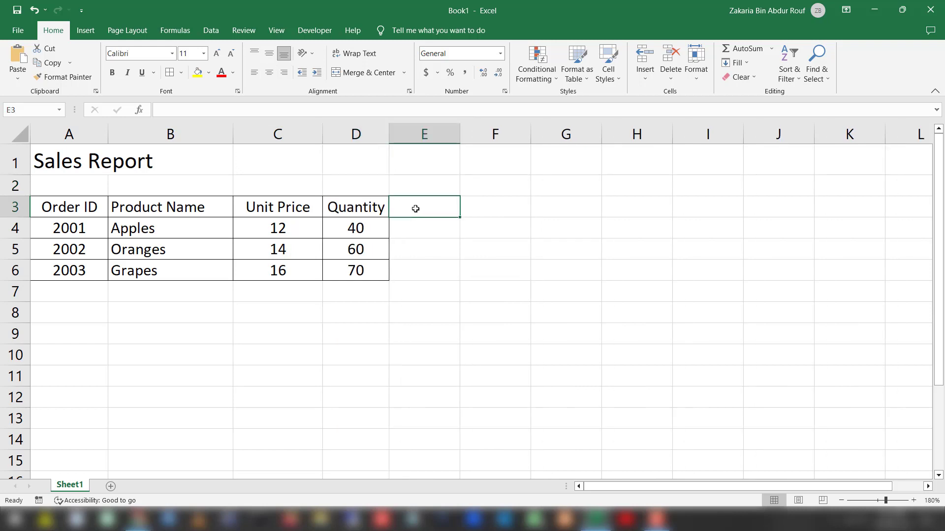
pyautogui.click(383, 251)
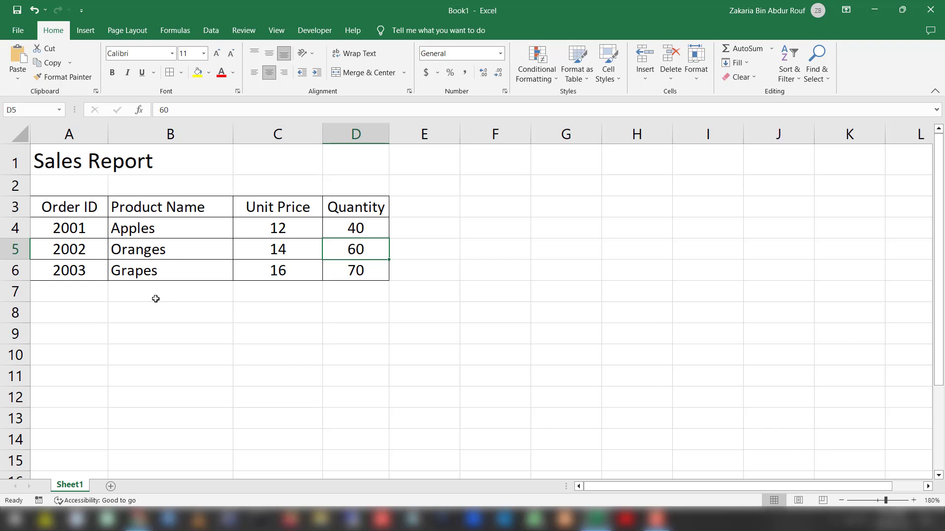
# Enter a VLOOKUP formula in cell A8 with the Oranges row's order ID as lookup value, table array A3:B6, column index 2 and FALSE
pyautogui.click(95, 318)
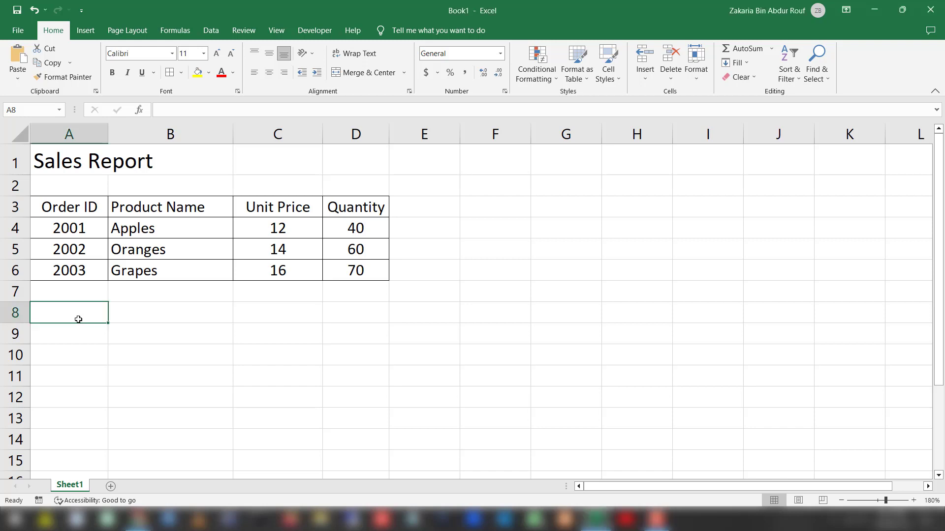
pyautogui.write('=')
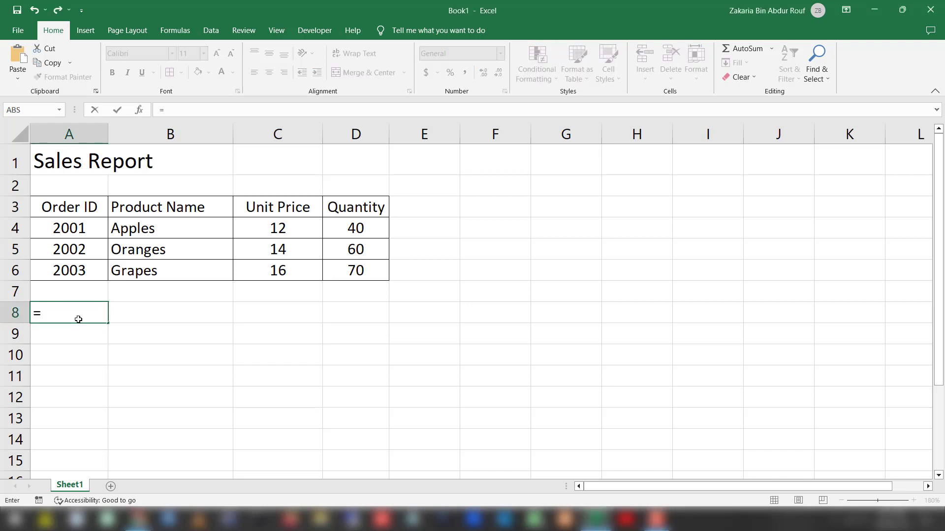
pyautogui.write('V')
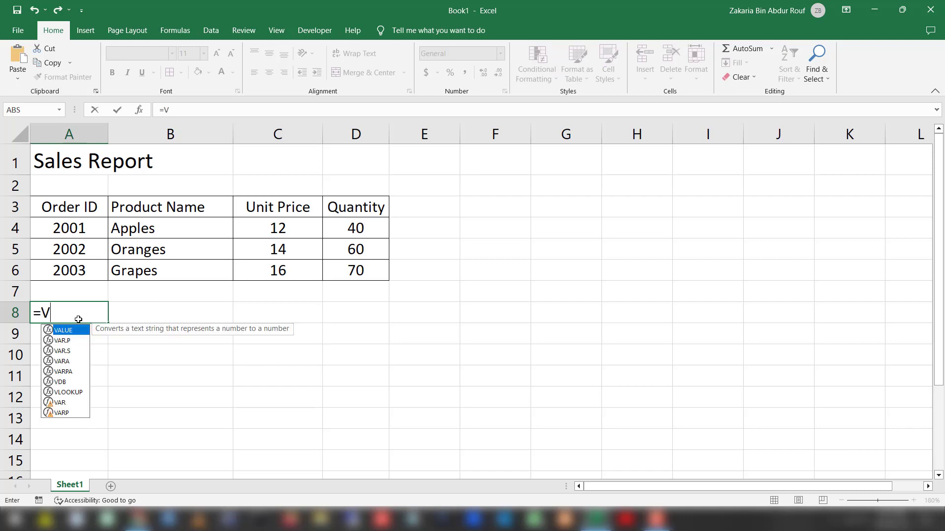
pyautogui.write('LOOKUP')
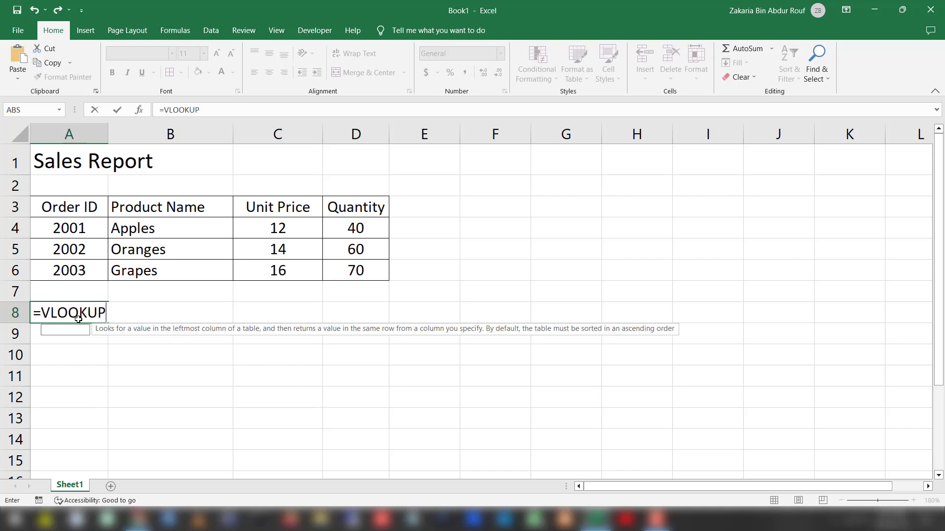
pyautogui.write('(')
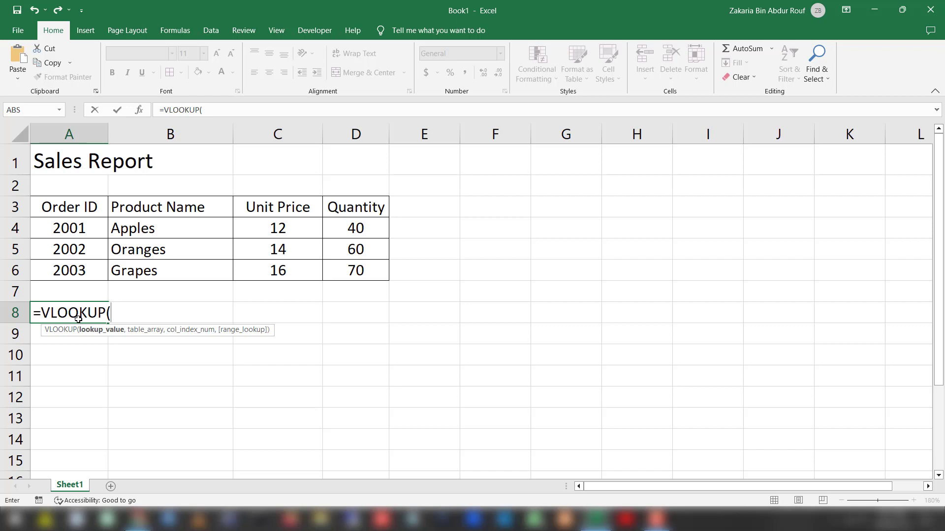
pyautogui.write('2002,')
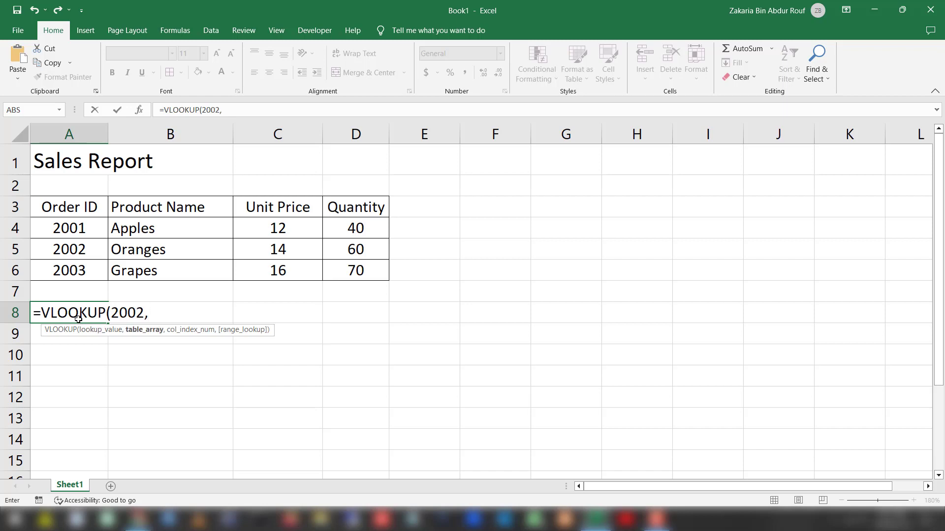
pyautogui.moveTo(71, 204); pyautogui.dragTo(159, 273)
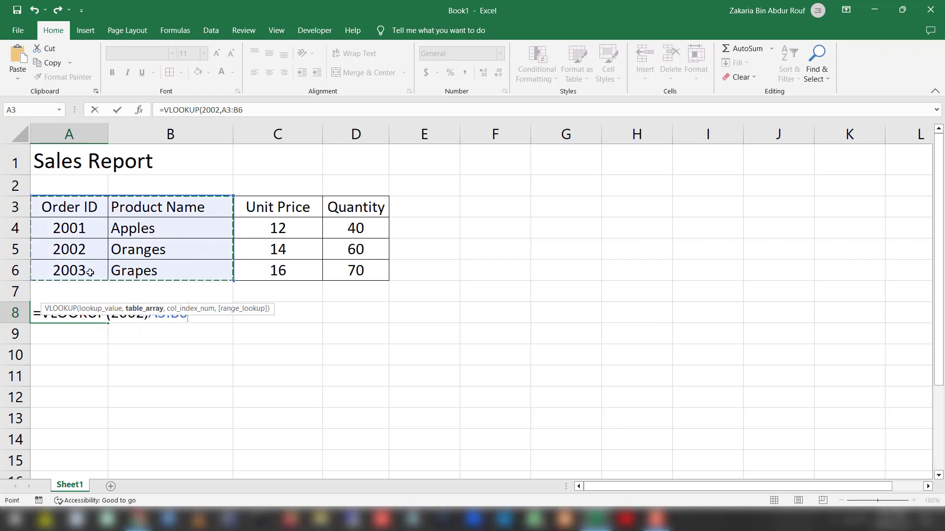
pyautogui.click(191, 316)
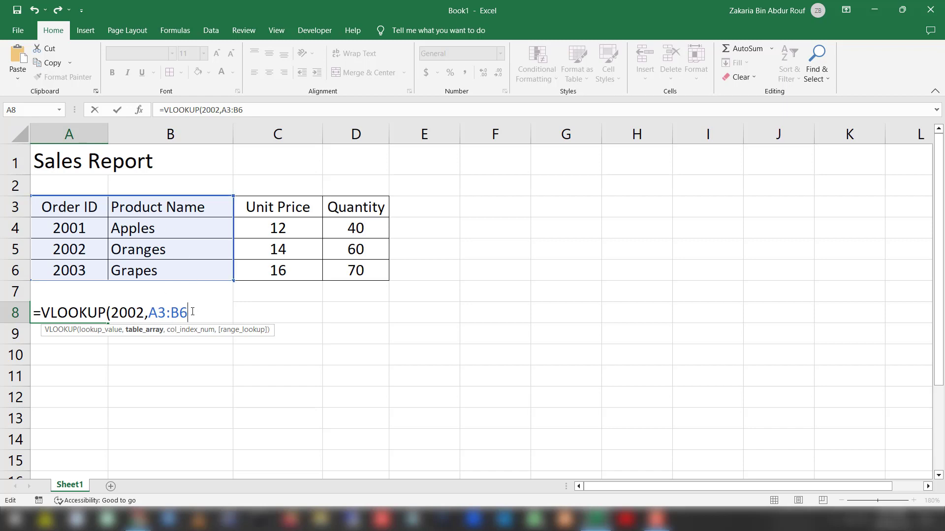
pyautogui.write(',2')
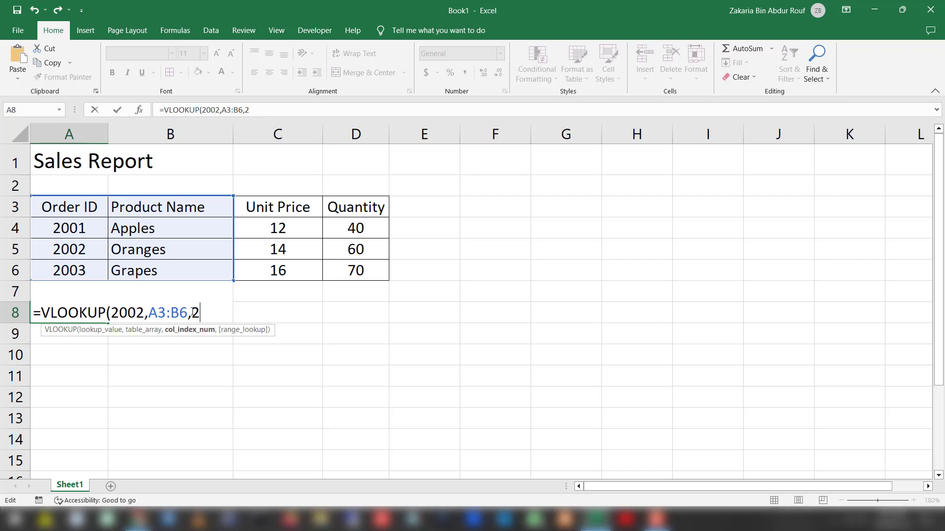
pyautogui.write(',')
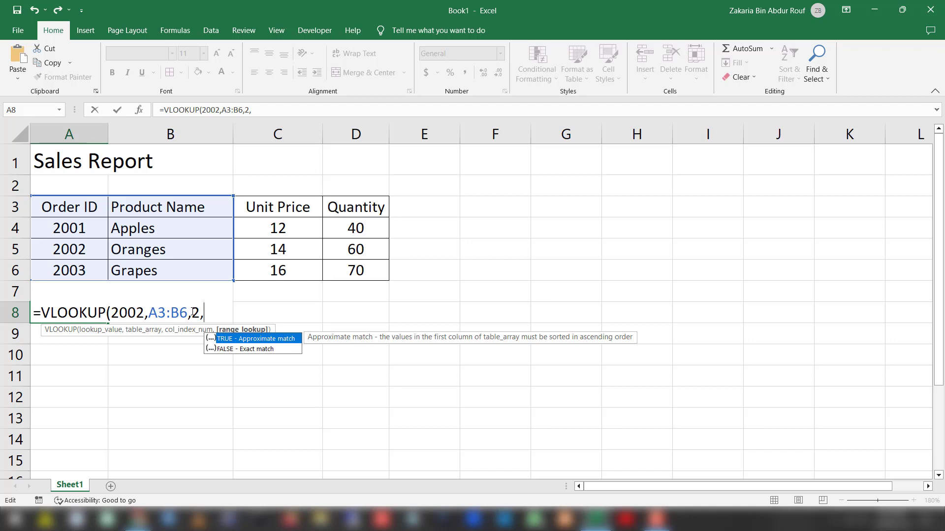
pyautogui.write('FALSE')
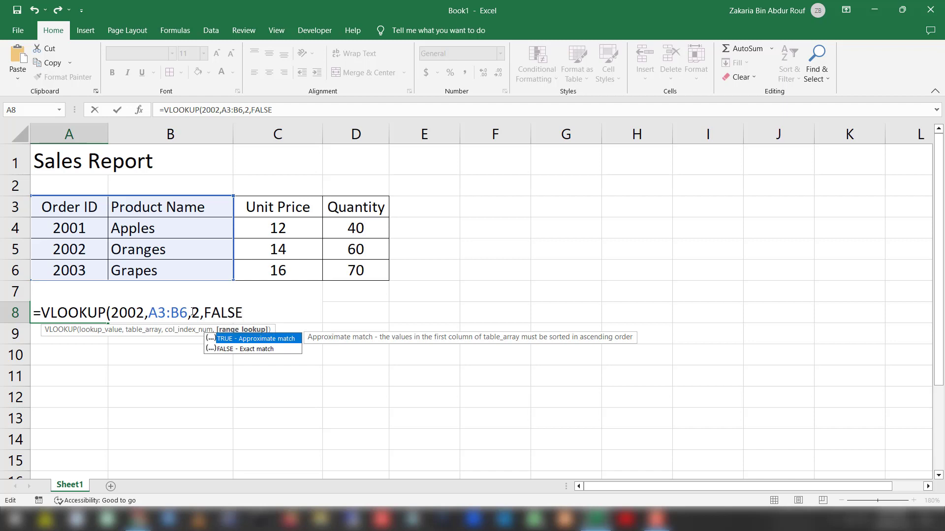
pyautogui.write(')')
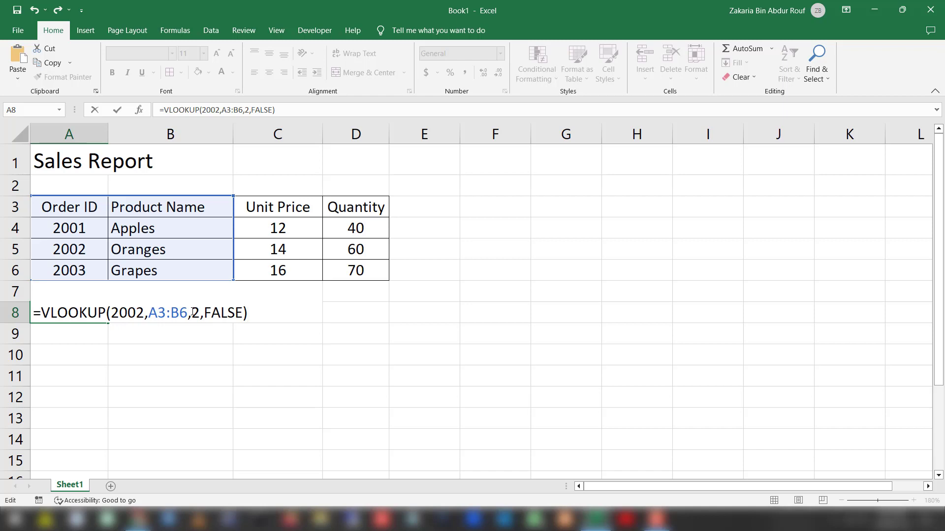
pyautogui.press('Return')
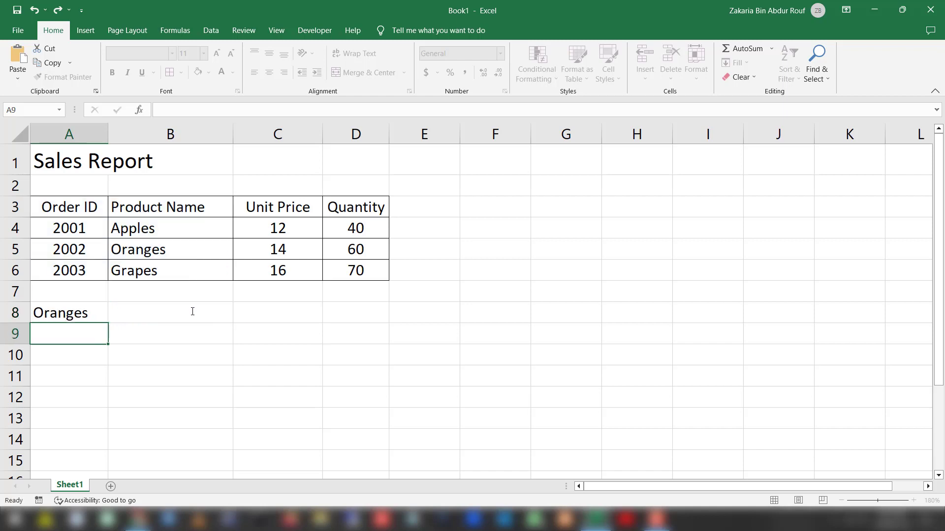
# Enter a VLOOKUP formula in cell A9 with the Oranges row's order ID as lookup value, table array A3:D6, column index 4 and FA
pyautogui.press('Up')
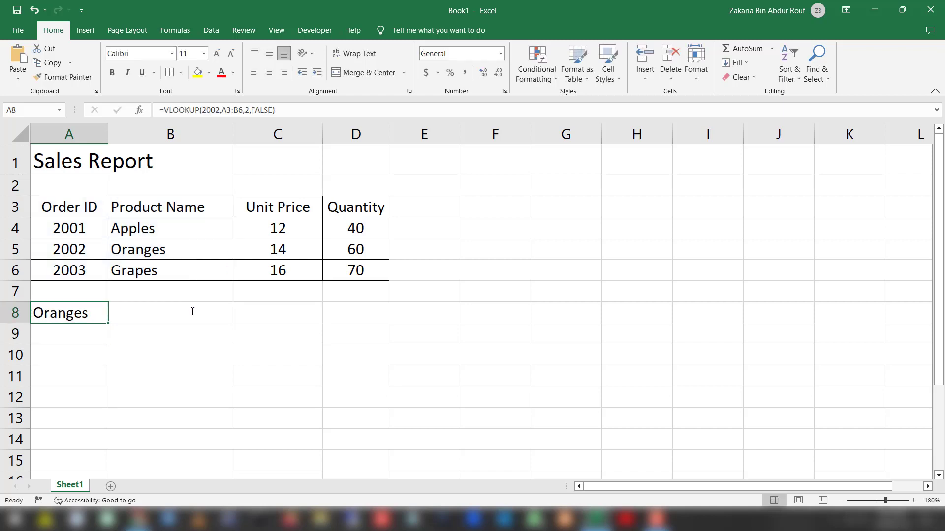
pyautogui.press('Down')
pyautogui.press('Down')
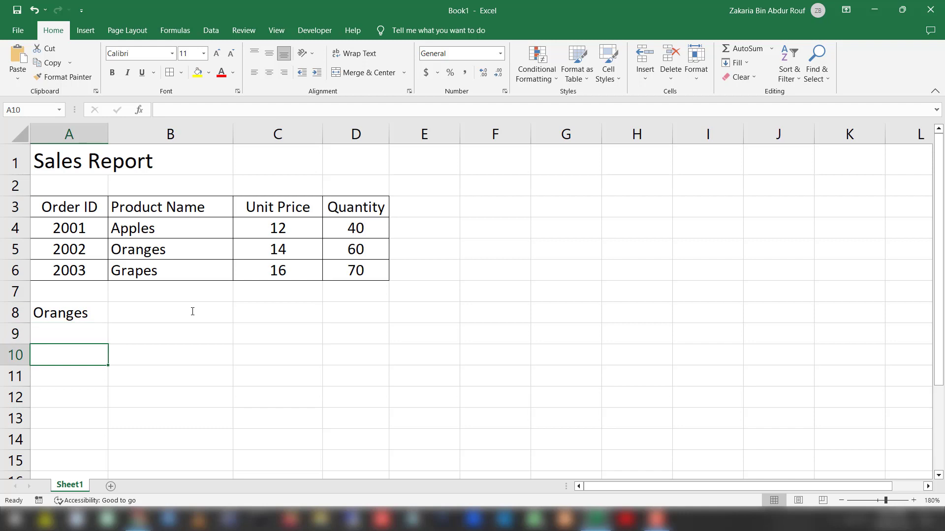
pyautogui.press('Up')
pyautogui.write('=')
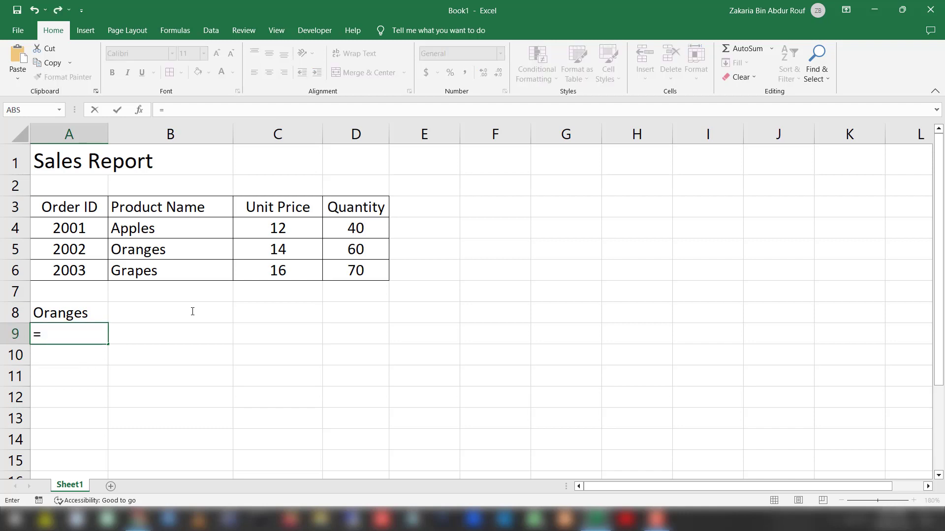
pyautogui.write('VLOOK')
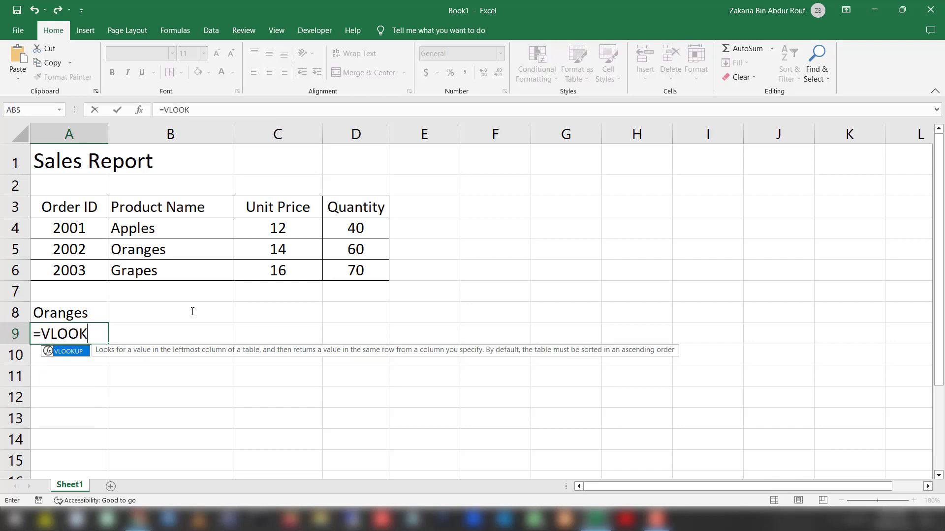
pyautogui.write('UP(')
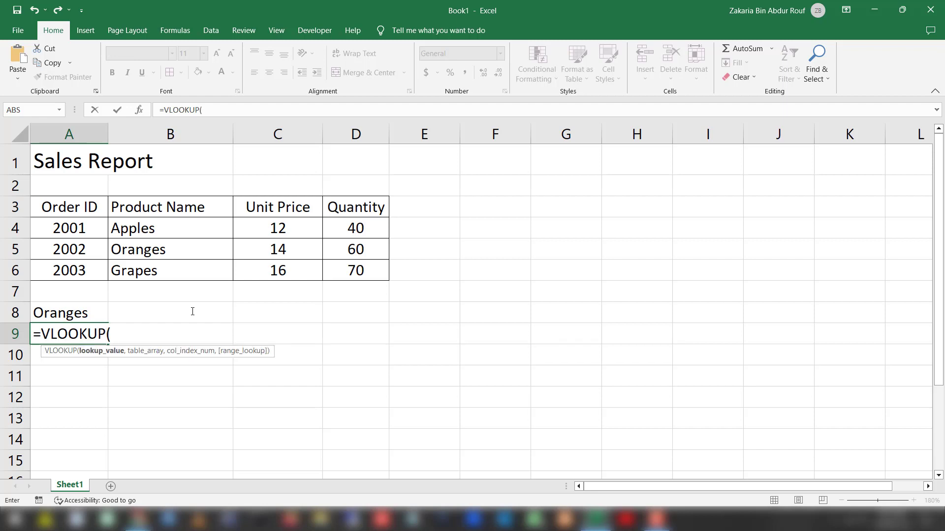
pyautogui.write('2002,')
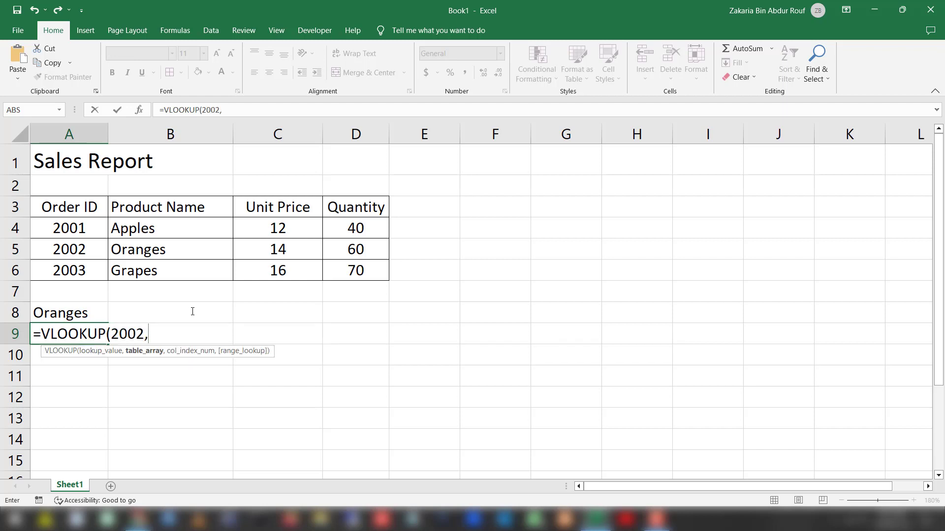
pyautogui.click(66, 206)
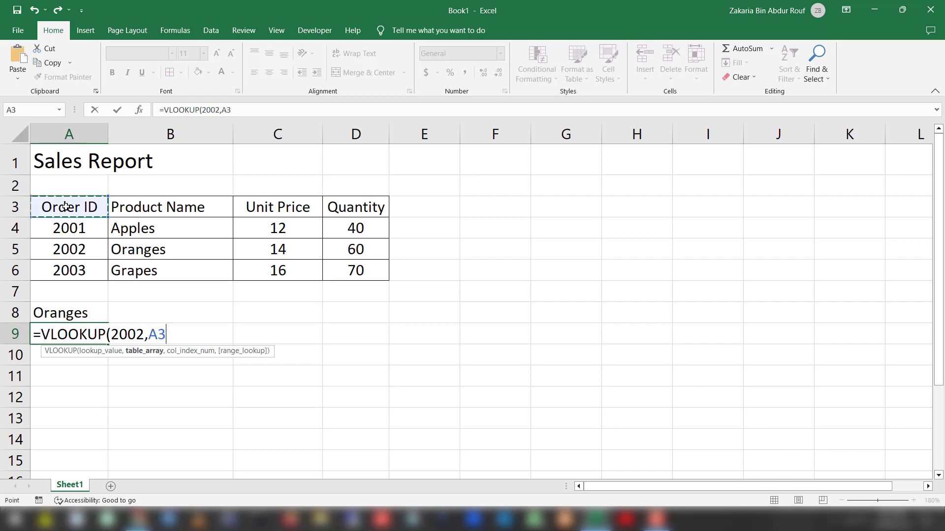
pyautogui.moveTo(66, 206); pyautogui.dragTo(348, 271)
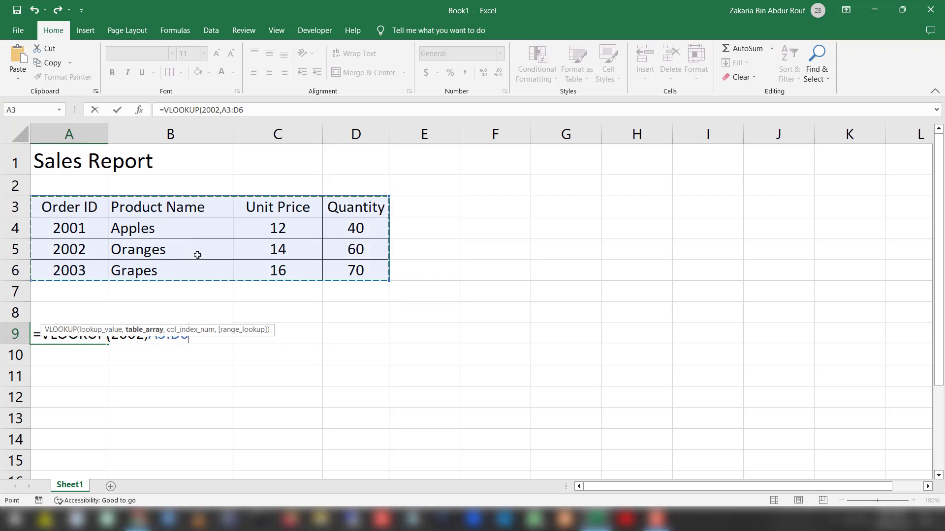
pyautogui.click(200, 338)
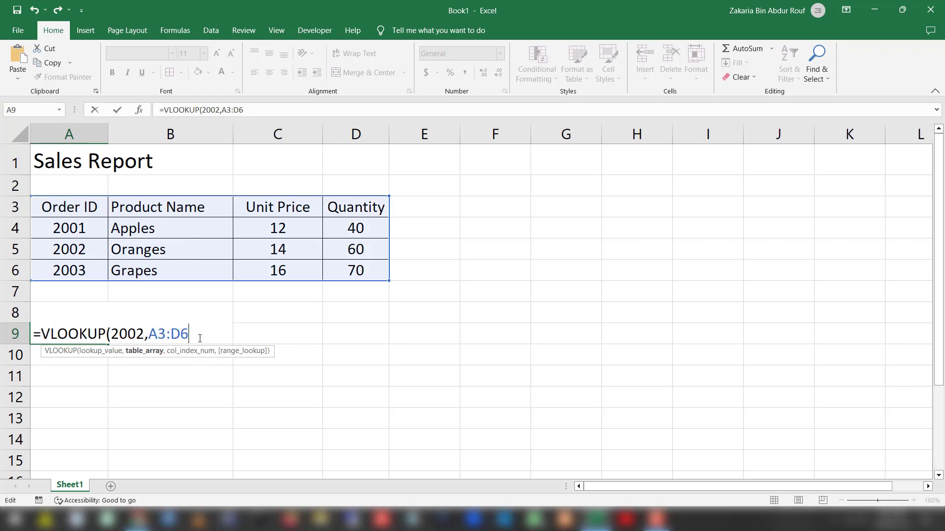
pyautogui.write(',')
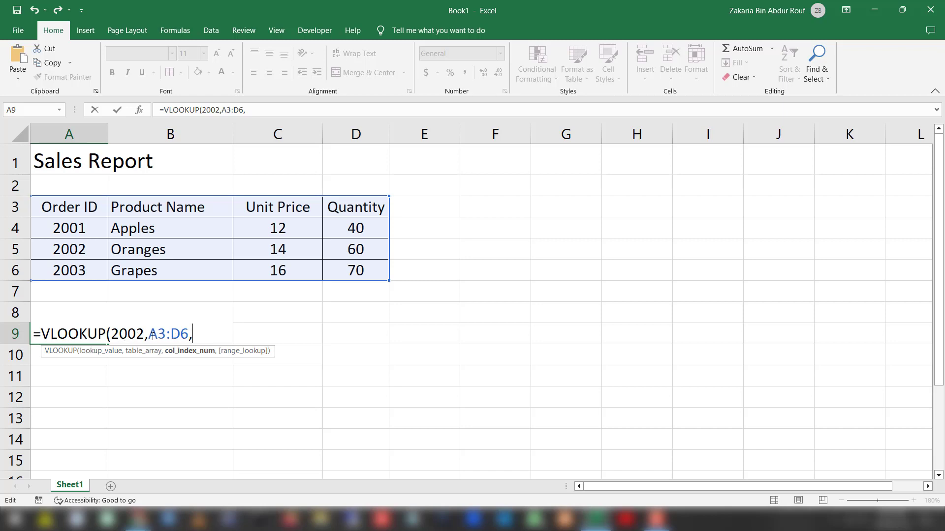
pyautogui.moveTo(149, 335); pyautogui.dragTo(189, 336)
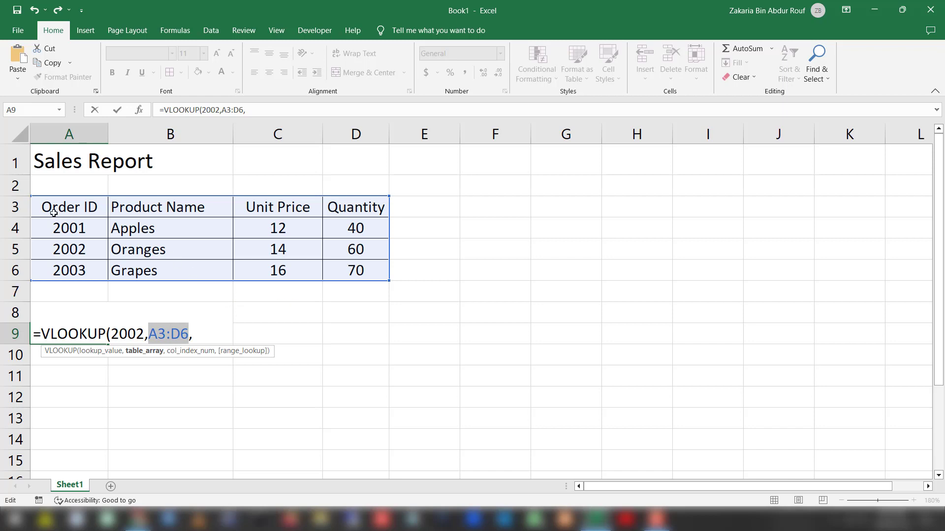
pyautogui.click(200, 336)
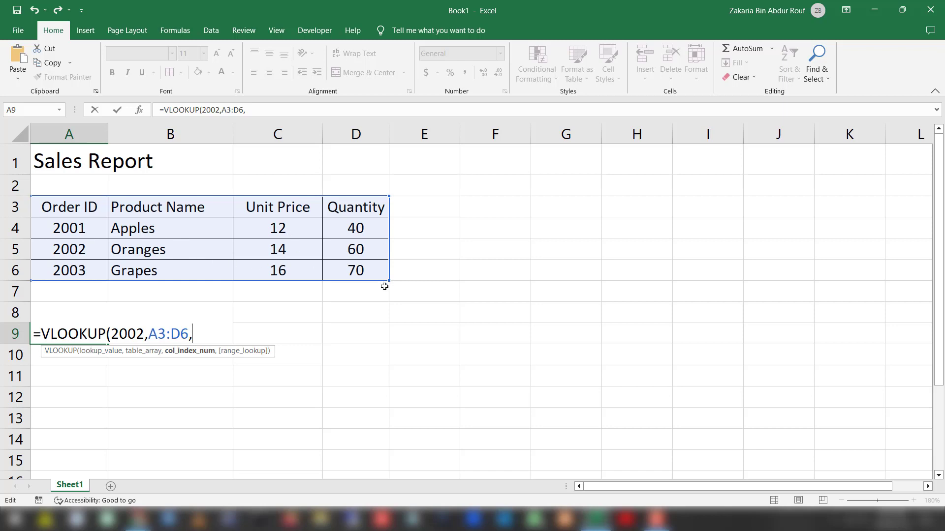
pyautogui.write('4,FA')
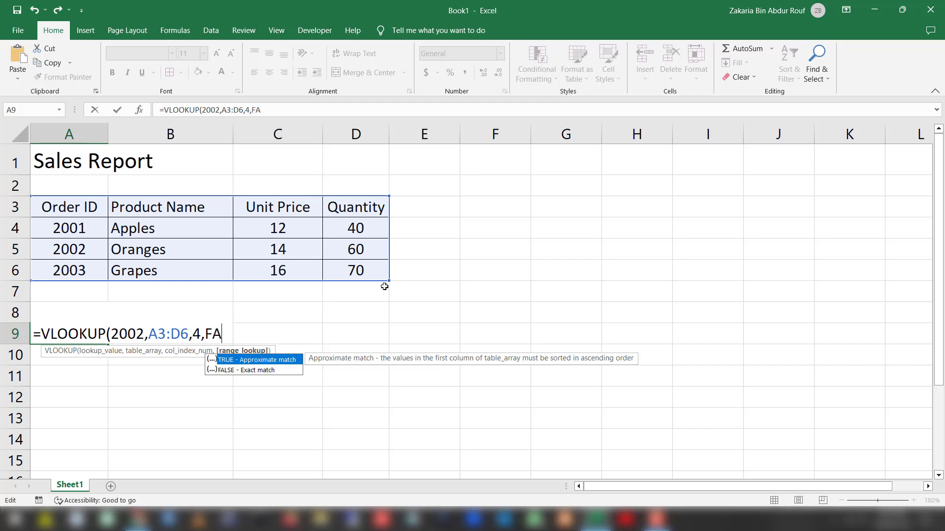
pyautogui.press('Return')
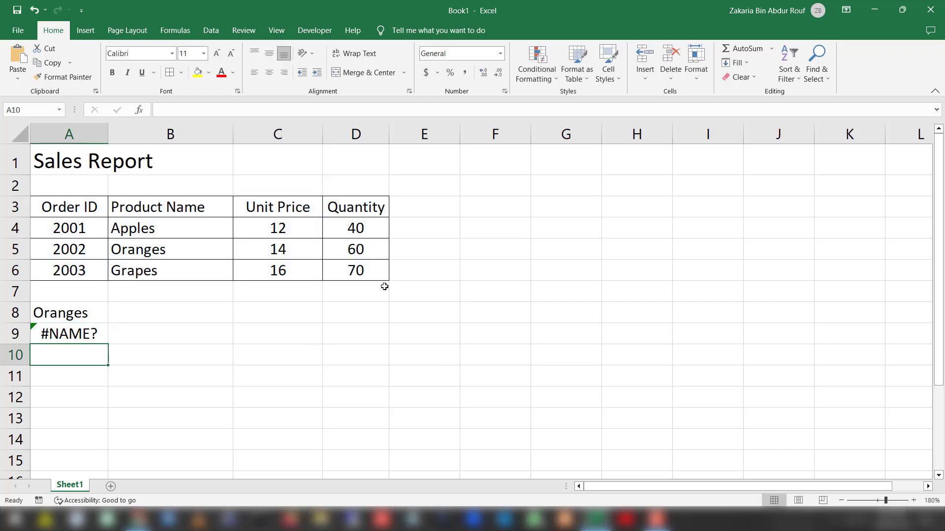
# Correct the VLOOKUP formula in cell A9 so that its range lookup argument reads FALSE
pyautogui.doubleClick(68, 335)
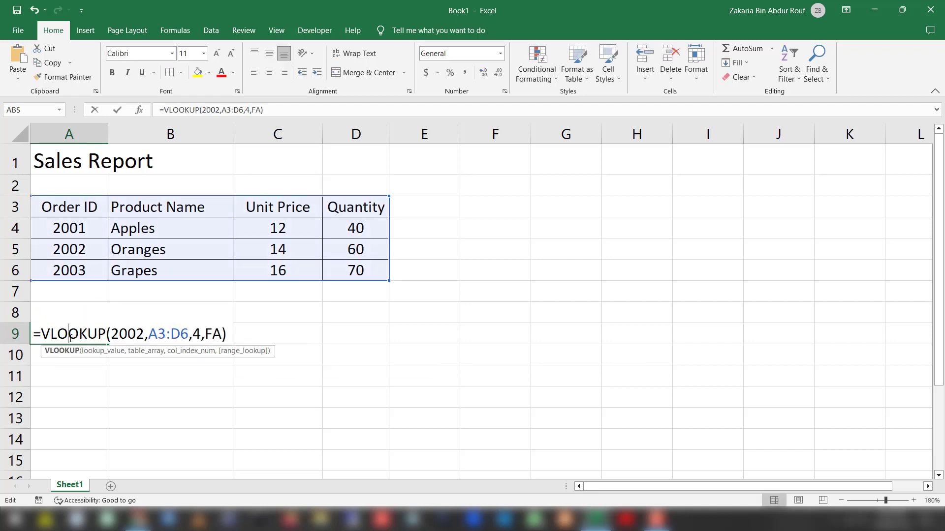
pyautogui.click(221, 337)
pyautogui.write('LSE')
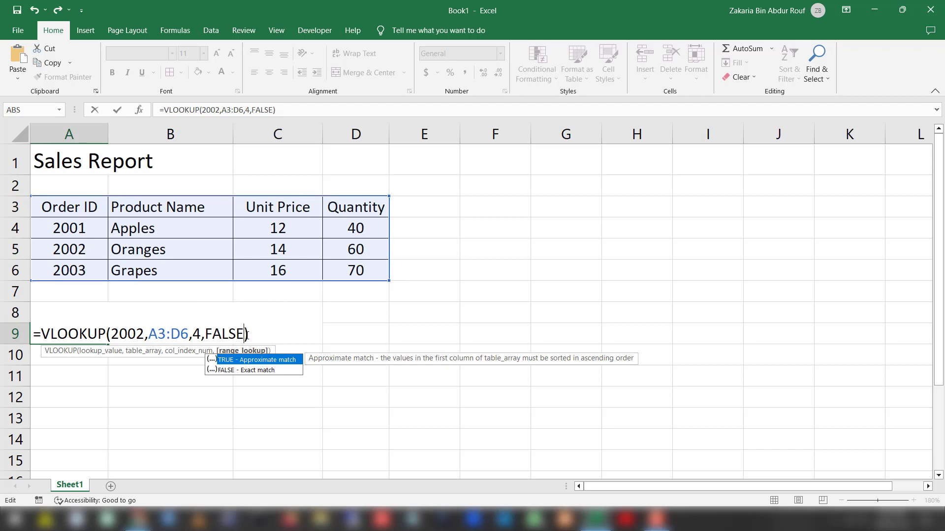
pyautogui.press('Return')
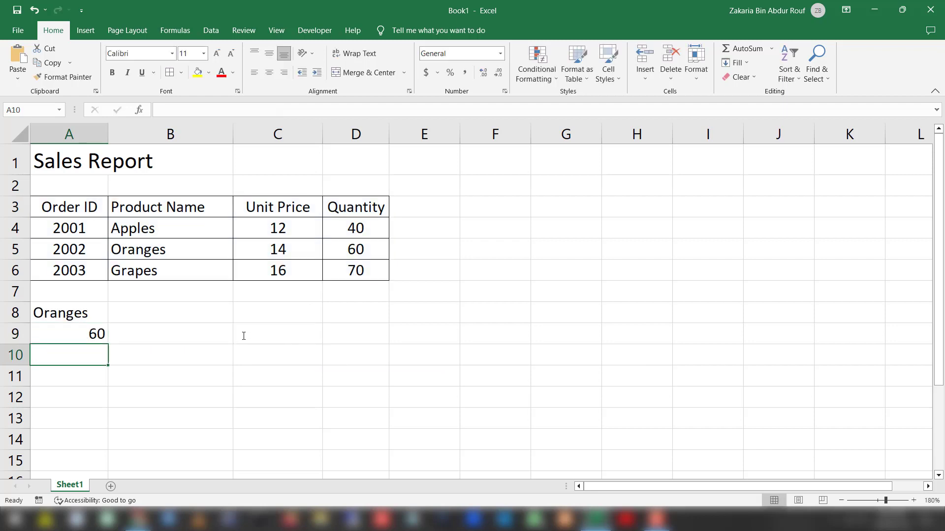
# Center the lookup results in cells A8 and A9 horizontally
pyautogui.click(78, 332)
pyautogui.moveTo(78, 314); pyautogui.dragTo(75, 332)
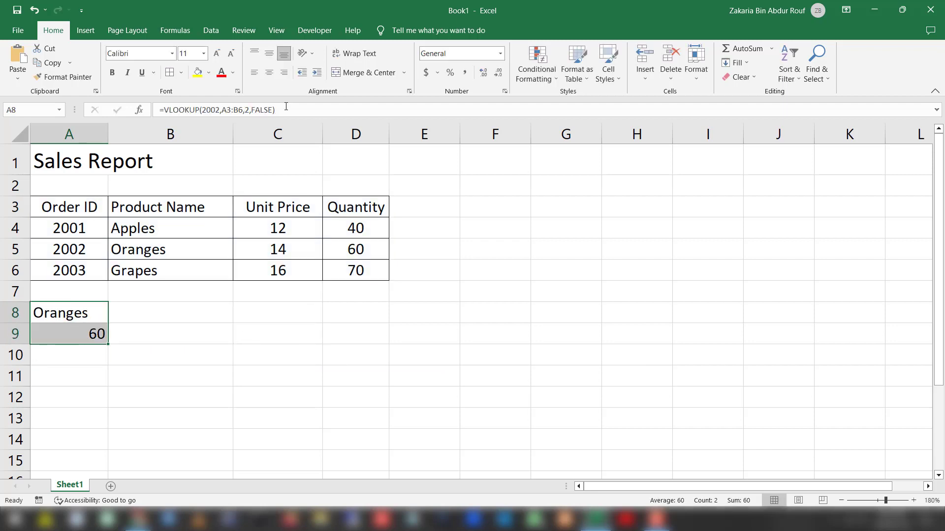
pyautogui.click(270, 73)
pyautogui.click(208, 287)
# Enter a VLOOKUP formula in cell A10 with the Grapes row's order ID as lookup value, table array A3:D6, column index 3 and FALSE
pyautogui.click(82, 354)
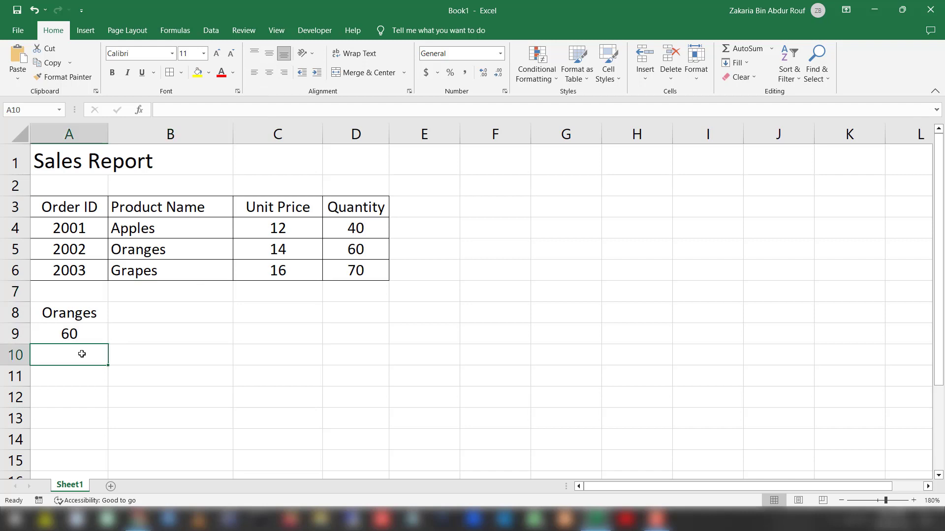
pyautogui.write('=VLOOKUP(')
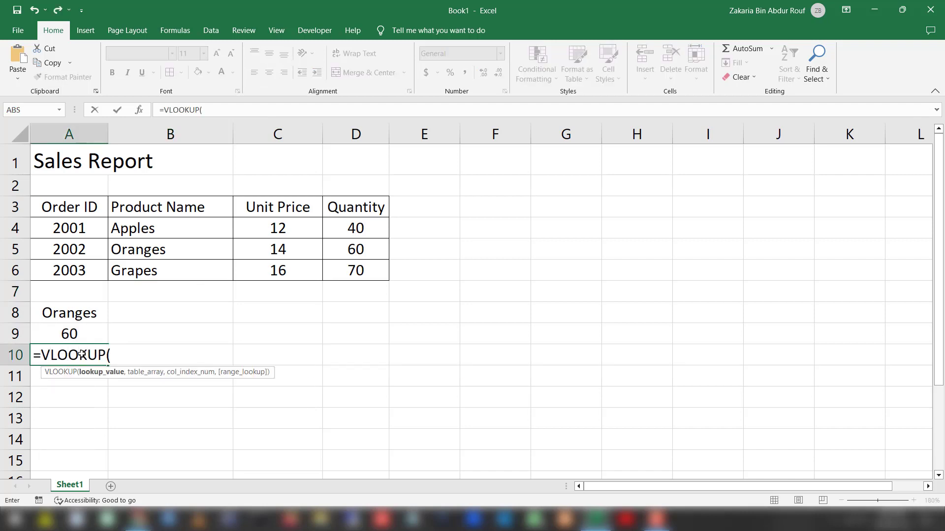
pyautogui.write('2003,')
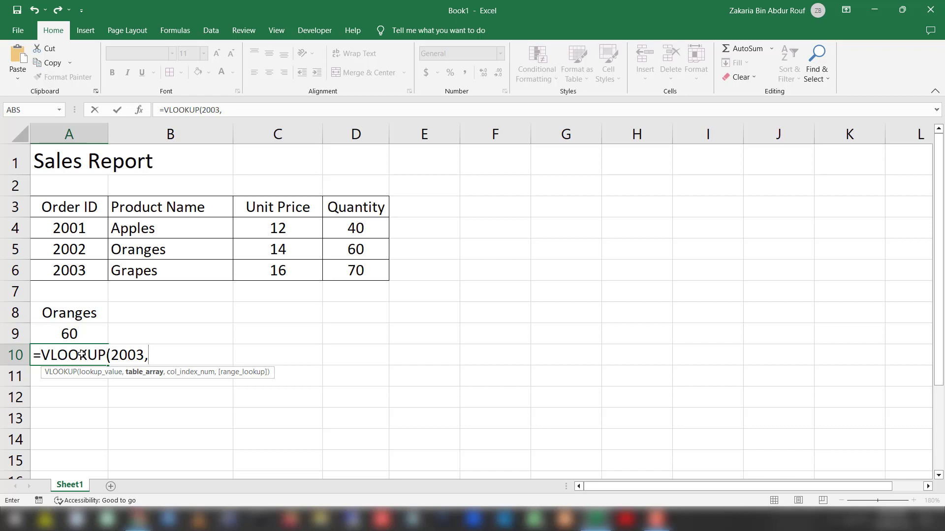
pyautogui.moveTo(82, 204); pyautogui.dragTo(344, 271)
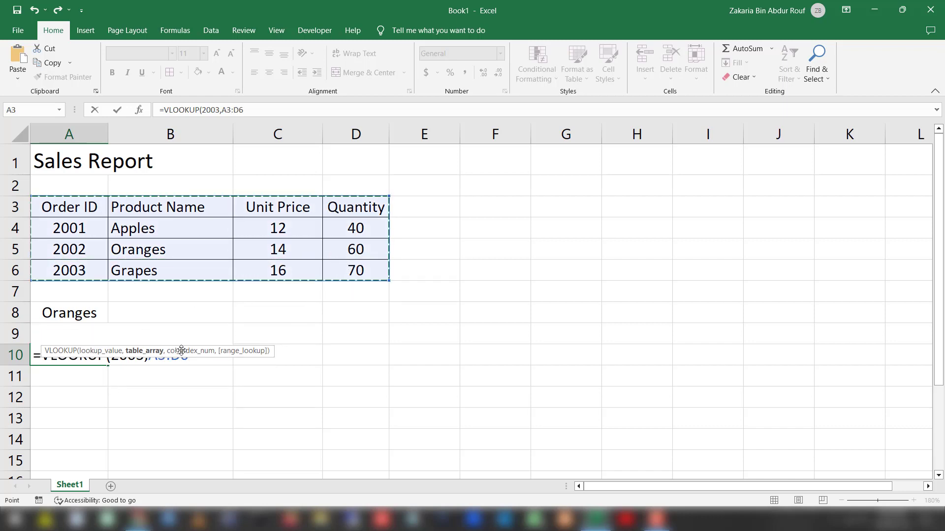
pyautogui.write(',')
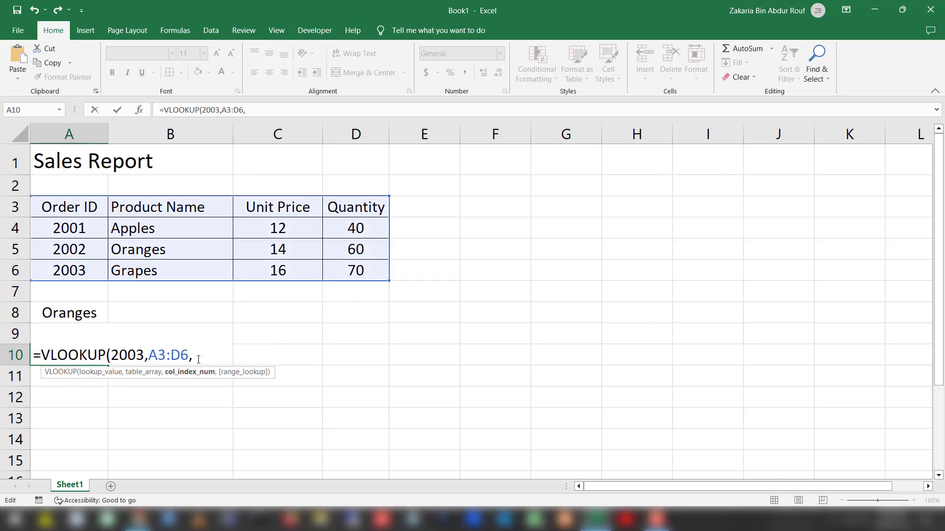
pyautogui.write('3,FAL')
pyautogui.write('SE)')
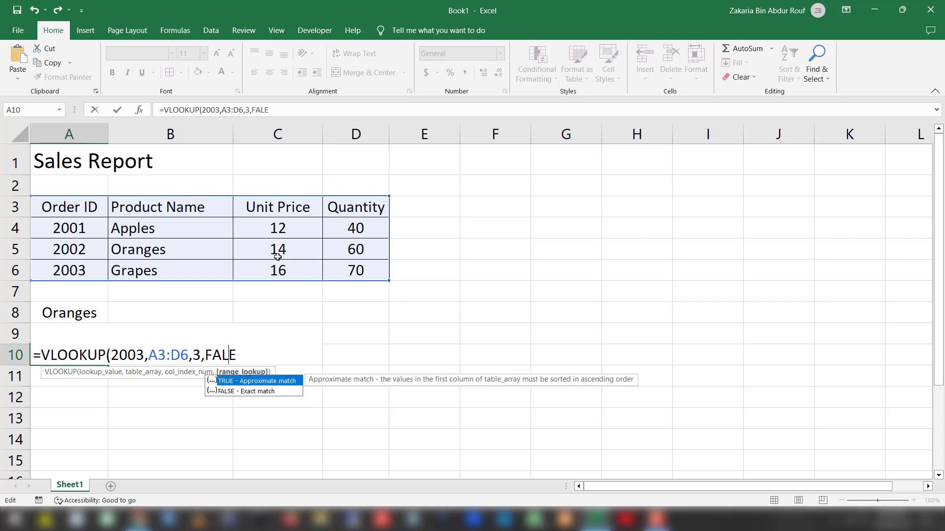
pyautogui.press('Return')
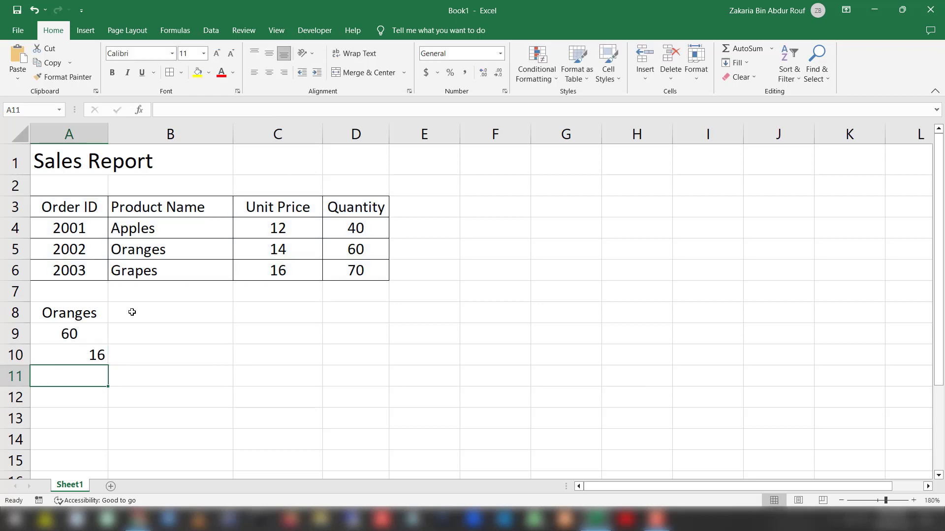
# Center the unit price lookup result in cell A10 horizontally
pyautogui.press('Up')
pyautogui.click(269, 73)
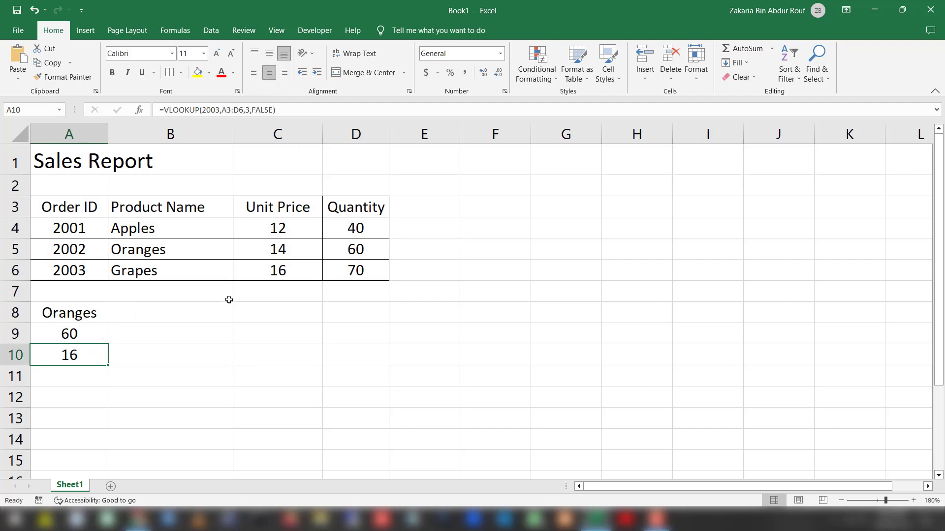
pyautogui.click(229, 299)
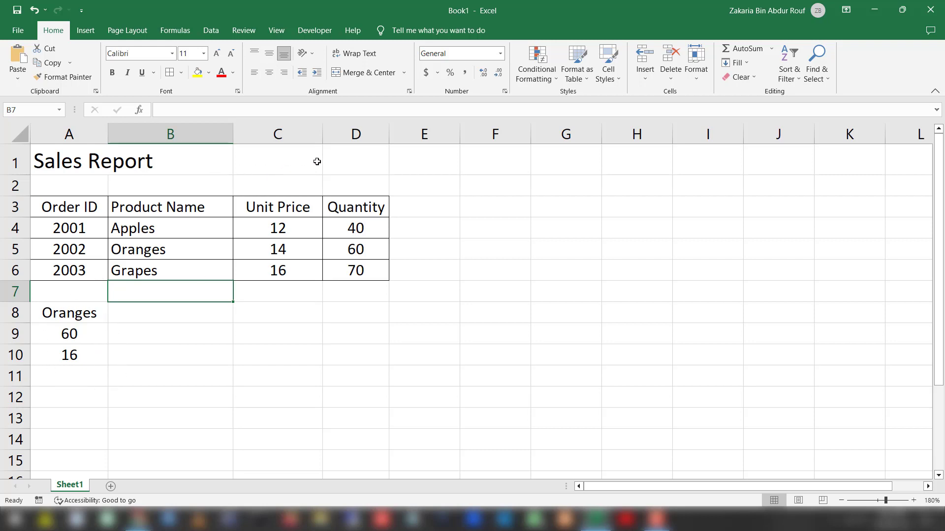
pyautogui.click(291, 161)
pyautogui.click(337, 160)
pyautogui.click(308, 159)
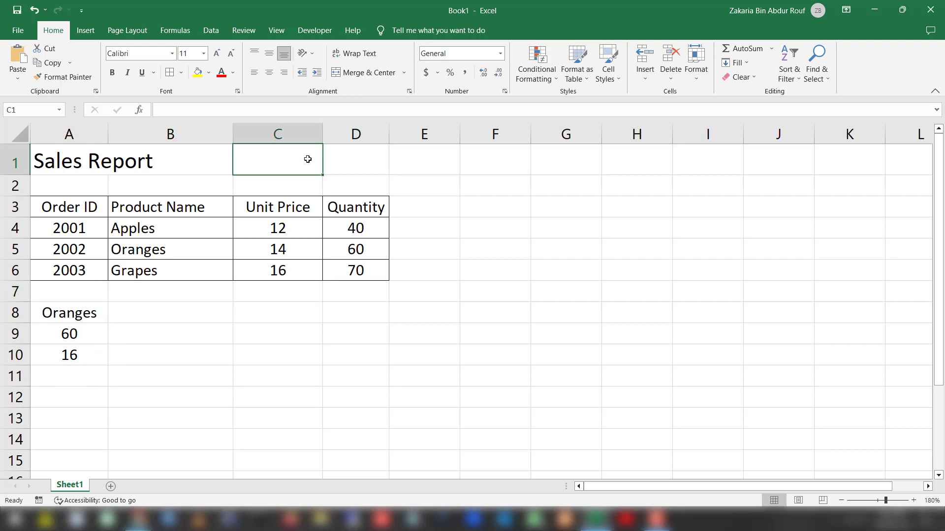
pyautogui.click(336, 158)
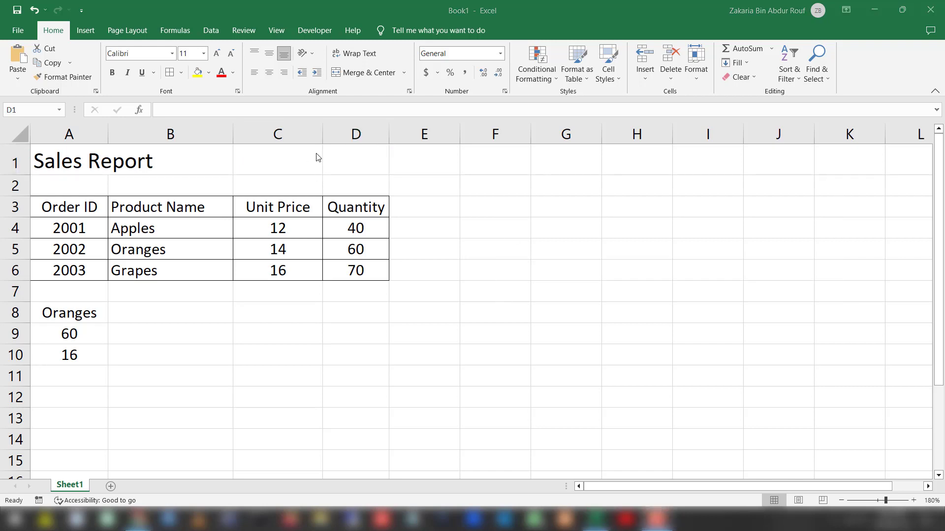
# Enter the label Search Key in cell C1
pyautogui.click(266, 159)
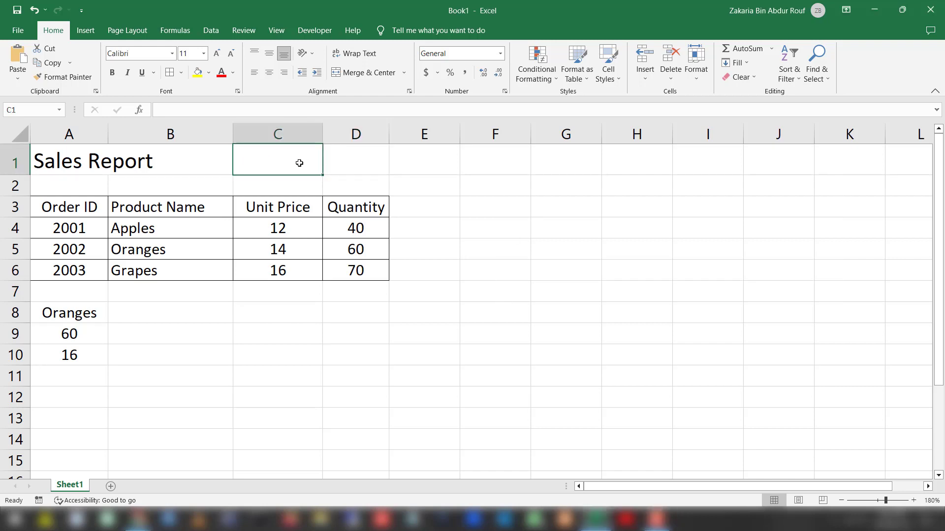
pyautogui.write('sEARC')
pyautogui.press('BackSpace')
pyautogui.press('BackSpace')
pyautogui.press('BackSpace')
pyautogui.press('BackSpace')
pyautogui.press('BackSpace')
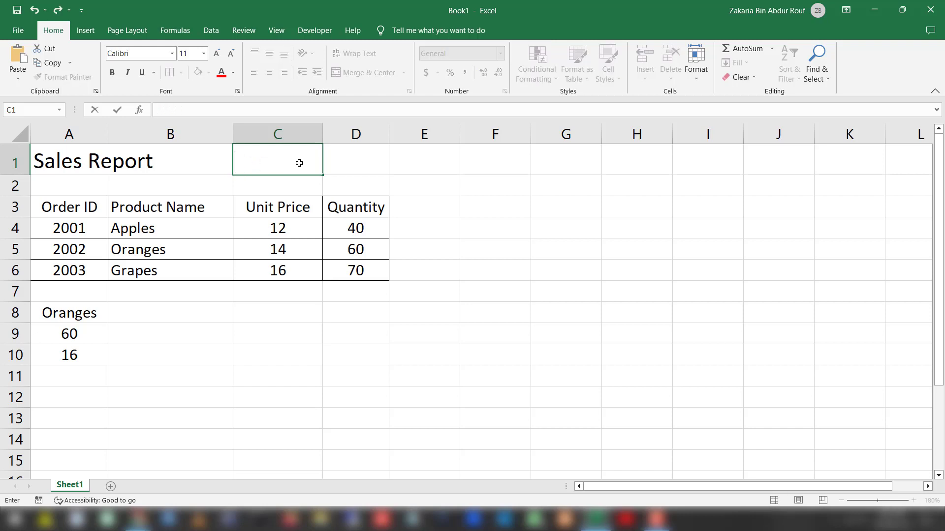
pyautogui.write('Search Key')
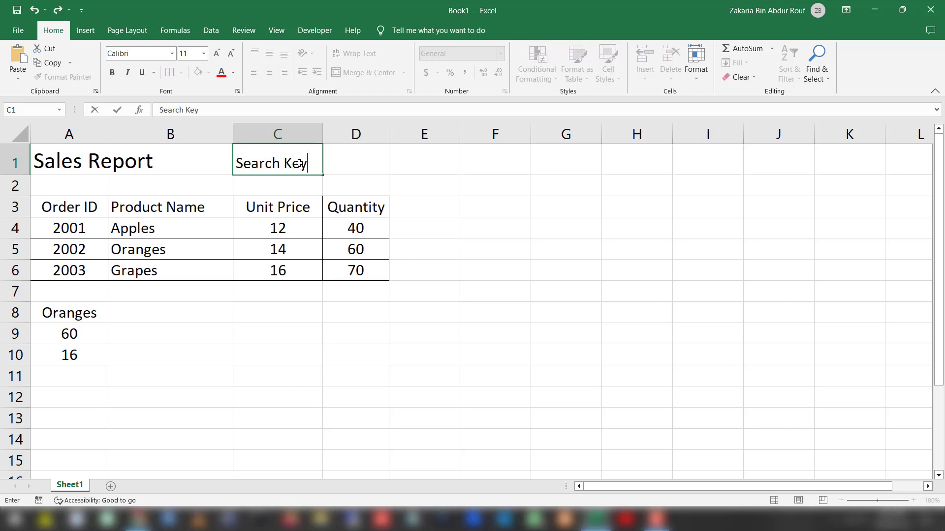
pyautogui.press('Tab')
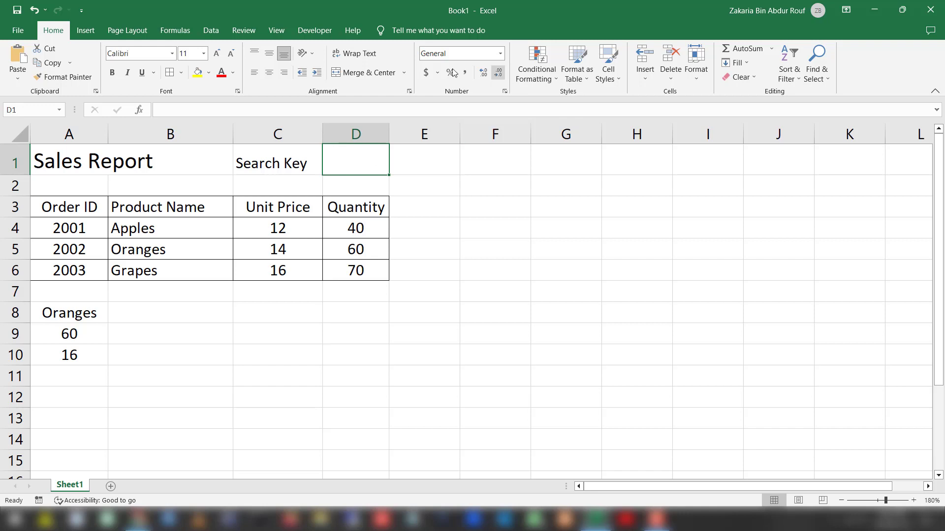
# Apply a border to cell D1, beside the Search Key label
pyautogui.click(440, 191)
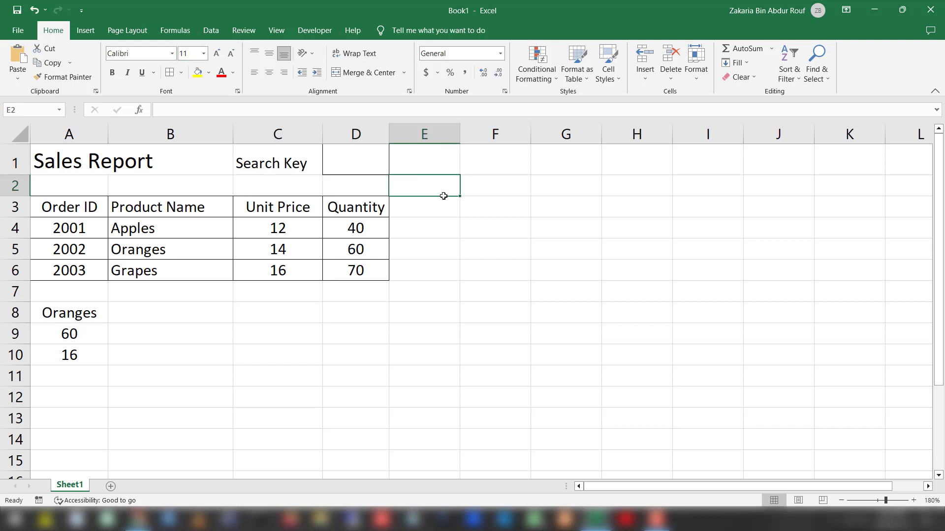
pyautogui.click(400, 157)
pyautogui.click(363, 153)
pyautogui.click(181, 72)
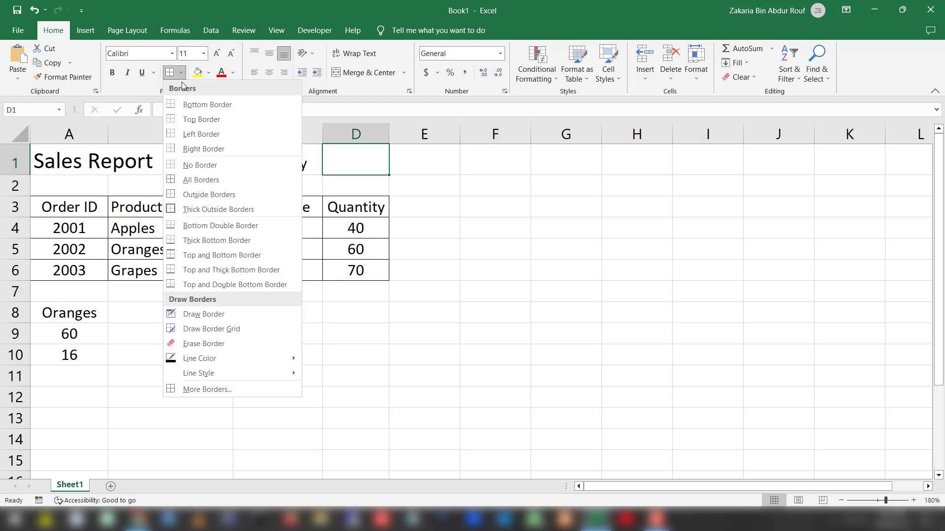
pyautogui.click(186, 252)
pyautogui.click(441, 168)
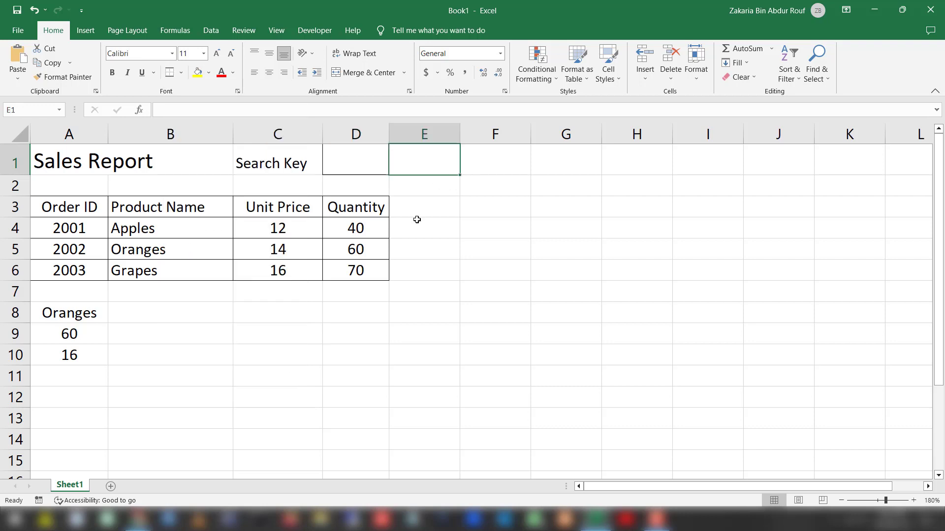
pyautogui.click(417, 221)
pyautogui.click(373, 160)
pyautogui.click(408, 160)
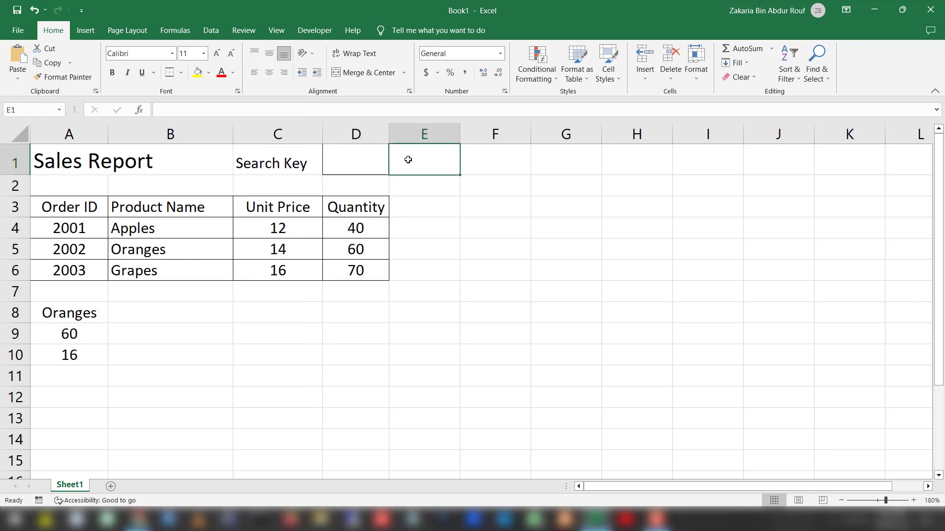
pyautogui.click(350, 160)
# Widen column E to a little over four times its default width
pyautogui.click(416, 163)
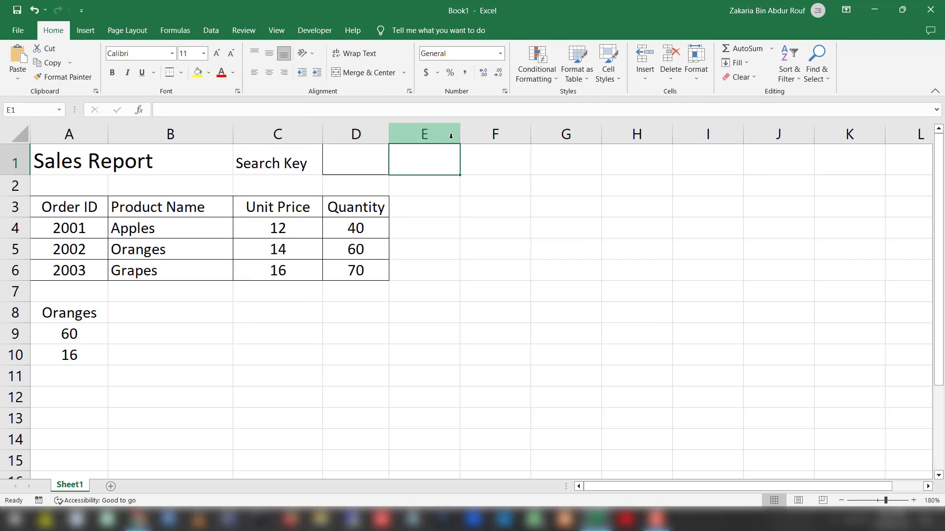
pyautogui.moveTo(460, 135); pyautogui.dragTo(679, 134)
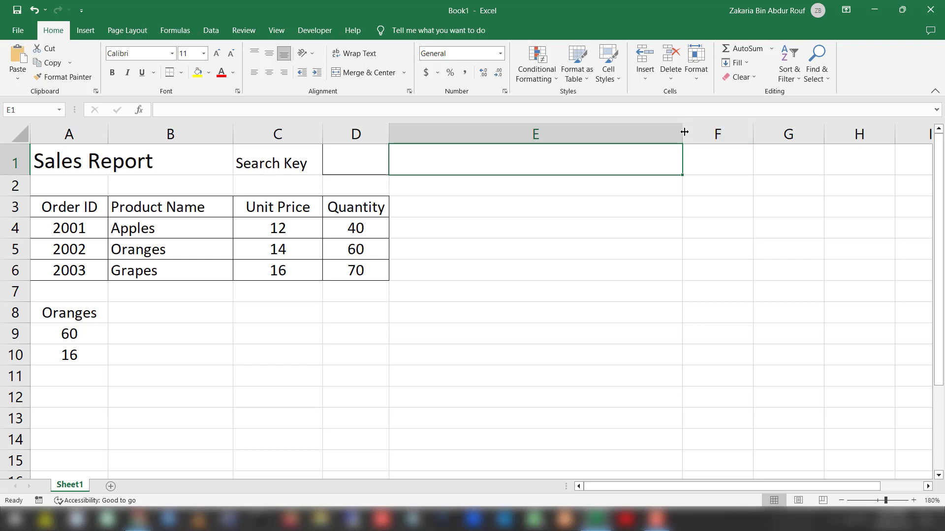
pyautogui.moveTo(681, 133); pyautogui.dragTo(699, 133)
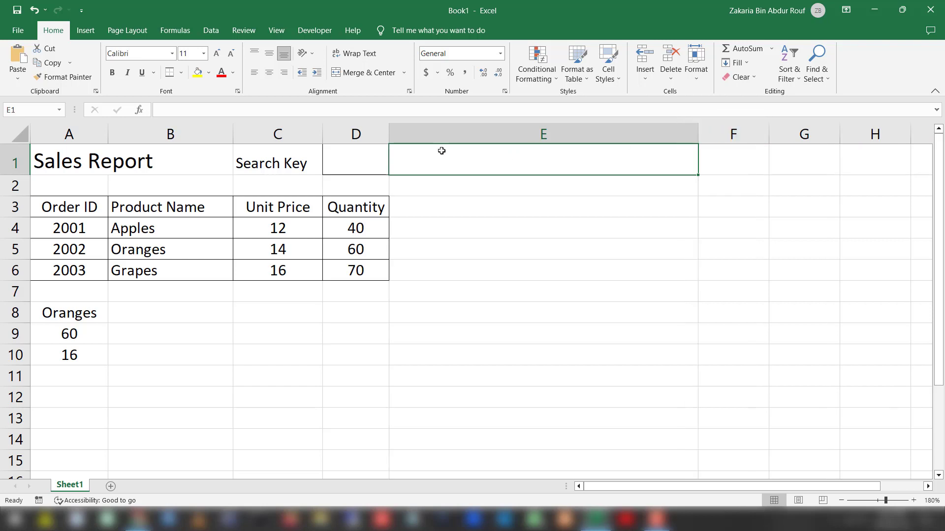
pyautogui.write('=')
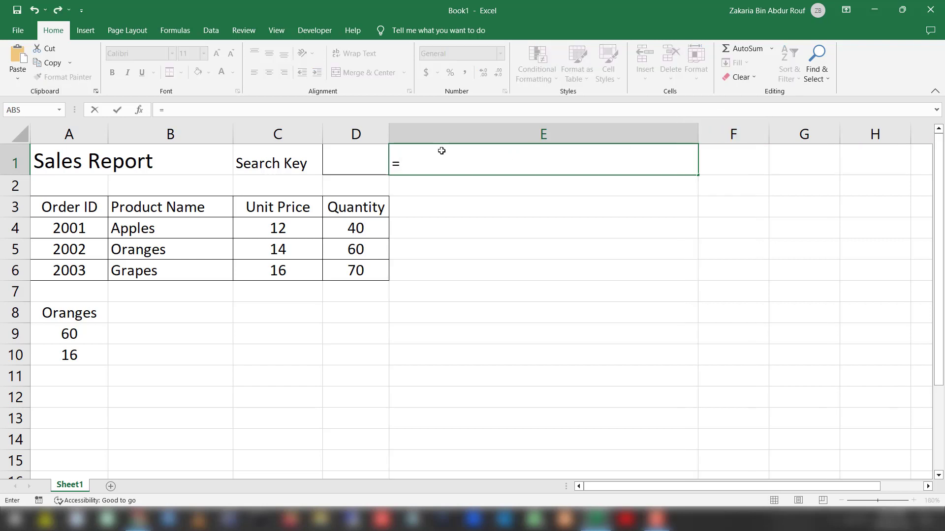
pyautogui.click(352, 161)
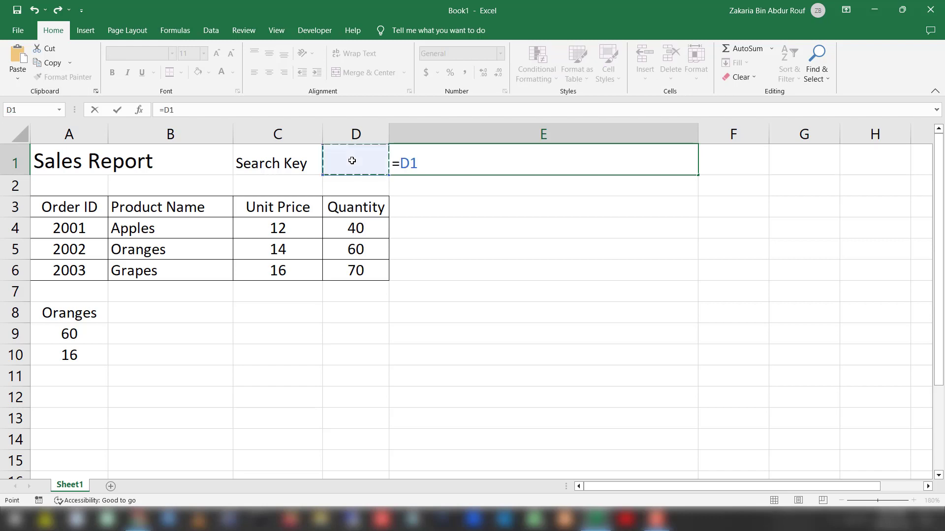
pyautogui.press('BackSpace')
pyautogui.press('BackSpace')
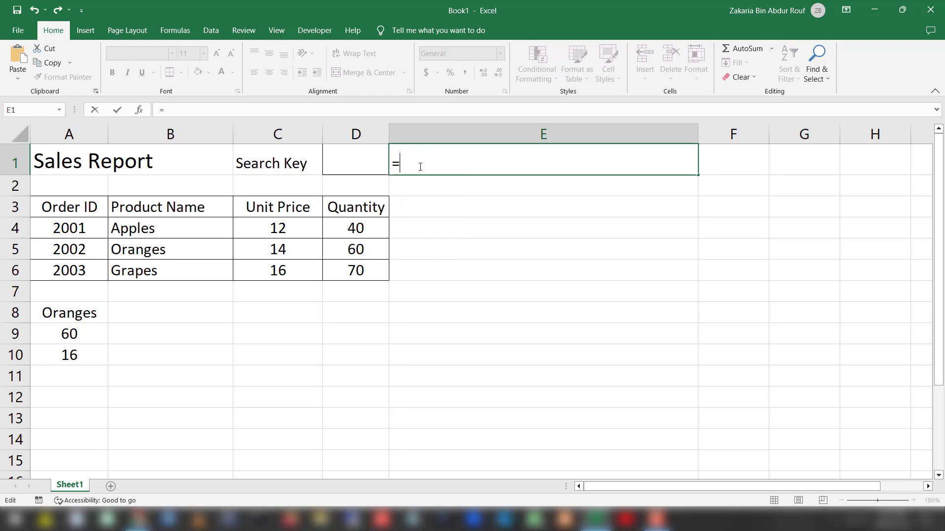
pyautogui.press('Escape')
# Start a VLOOKUP formula in cell E1 that looks up D1 in A3:D6, column 2, exact match: =VLOOKUP(D1,A3:D6,2,FALSE)
pyautogui.write('=vlo')
pyautogui.press('Tab')
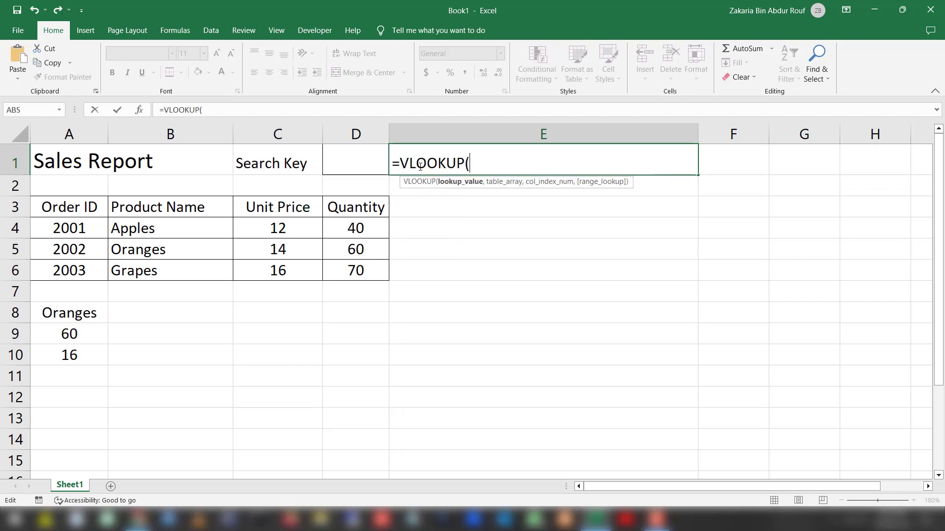
pyautogui.click(349, 163)
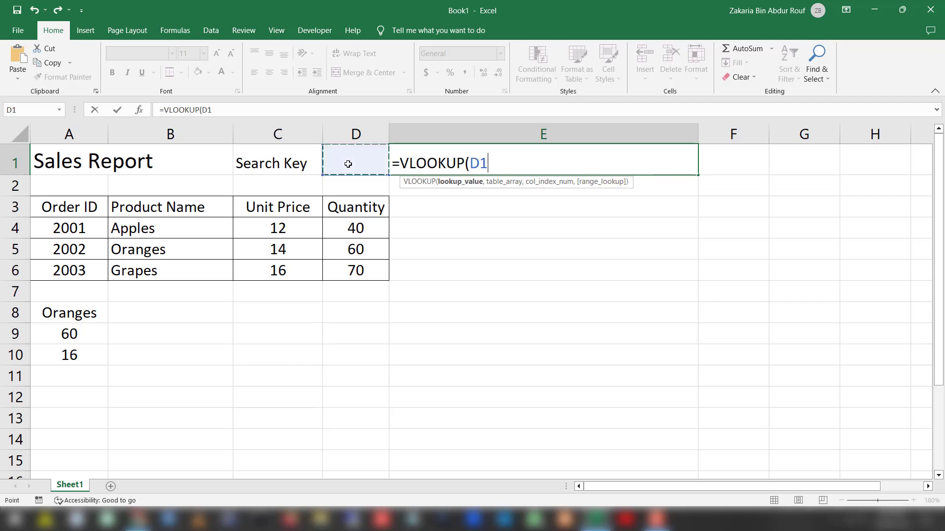
pyautogui.write(',')
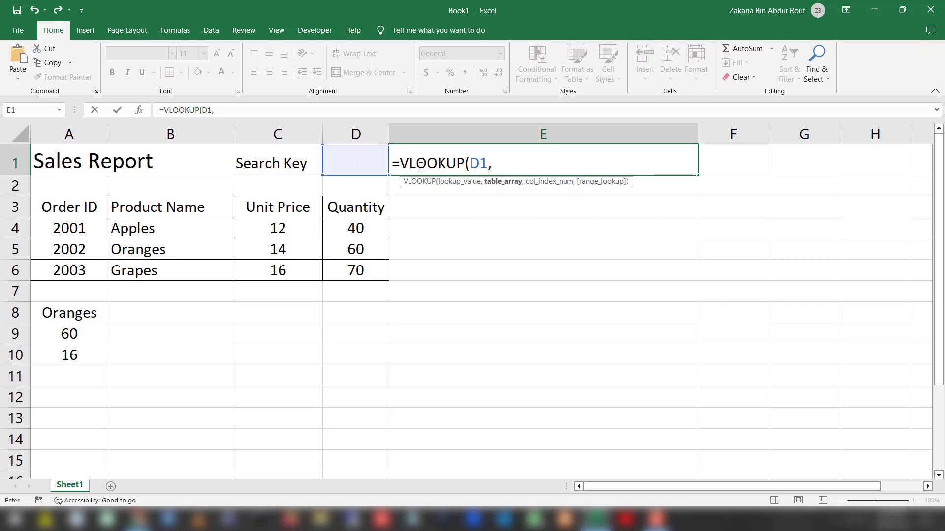
pyautogui.moveTo(50, 209); pyautogui.dragTo(329, 269)
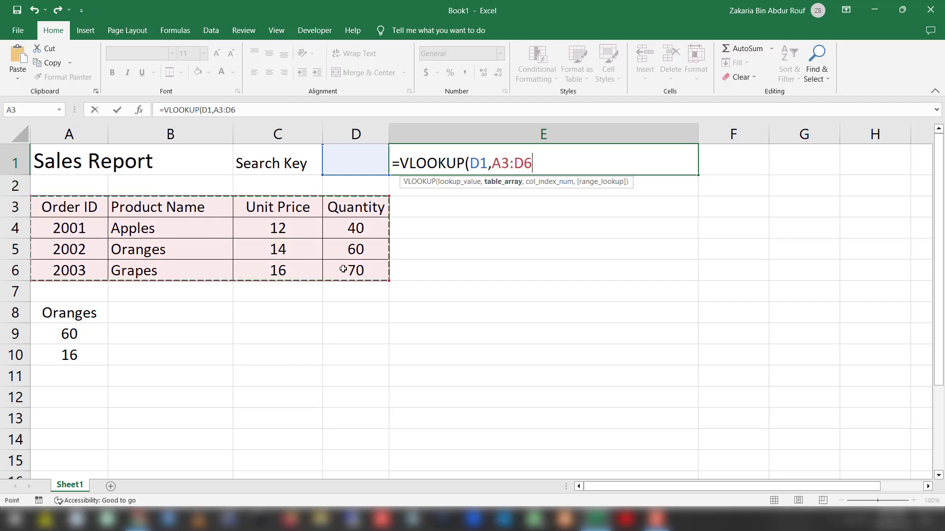
pyautogui.click(567, 168)
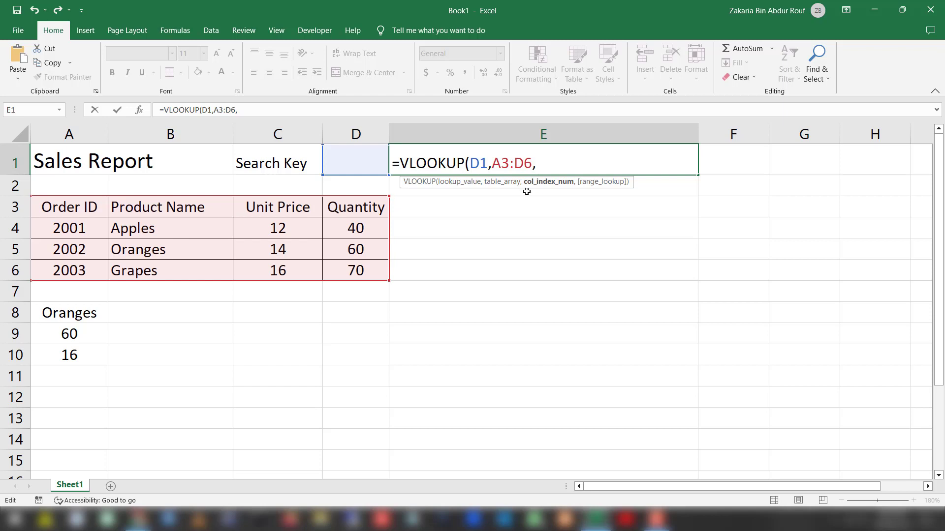
pyautogui.write('2,fa')
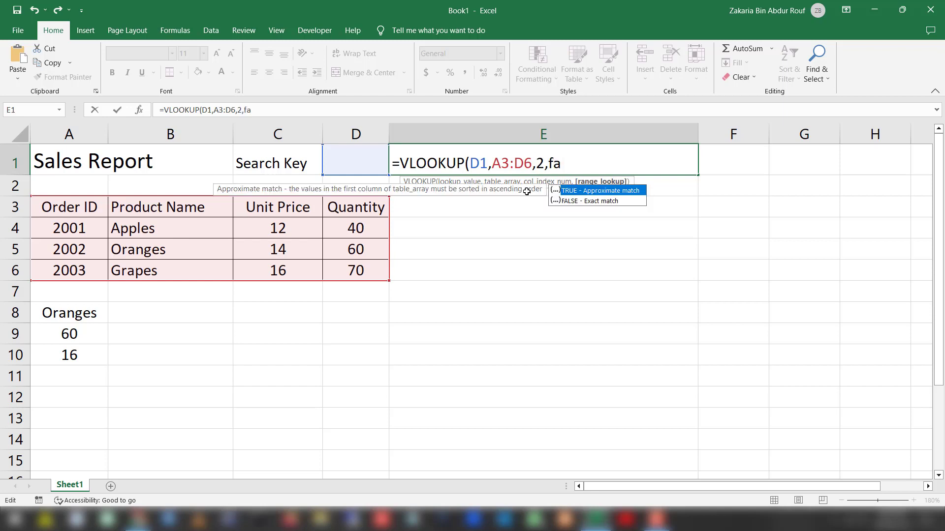
pyautogui.press('Down')
pyautogui.press('Tab')
pyautogui.write(')')
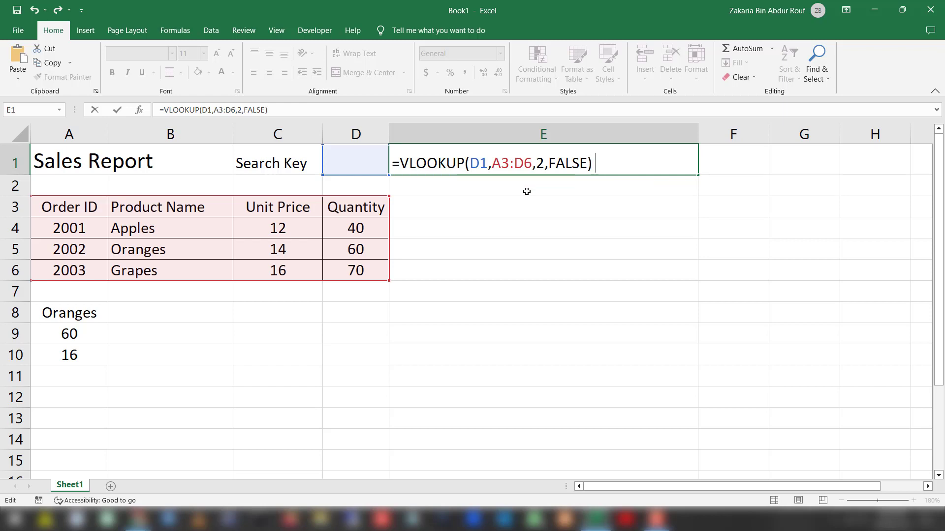
# Append two copies of the VLOOKUP(D1,A3:D6,2,FALSE) expression to the E1 formula, joining all three with the & operator
pyautogui.write(' &')
pyautogui.hotkey('shift', 'space')
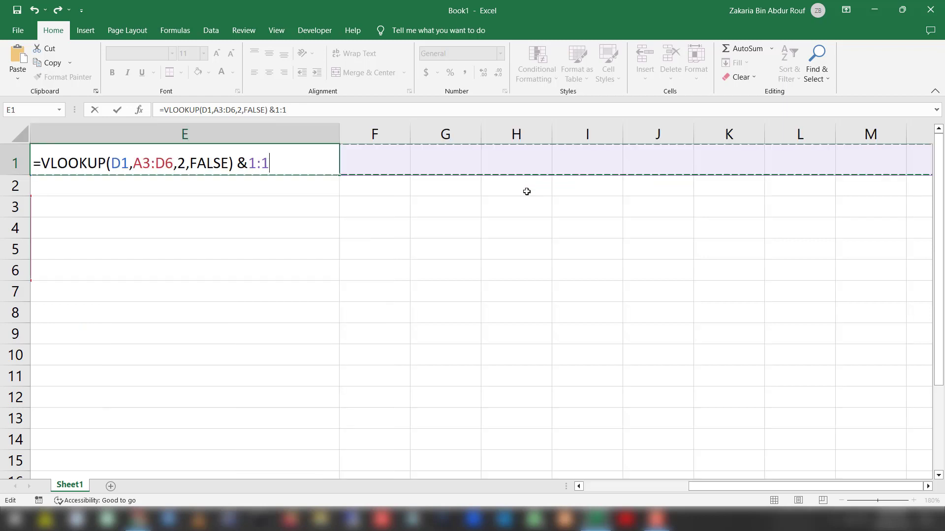
pyautogui.press('BackSpace')
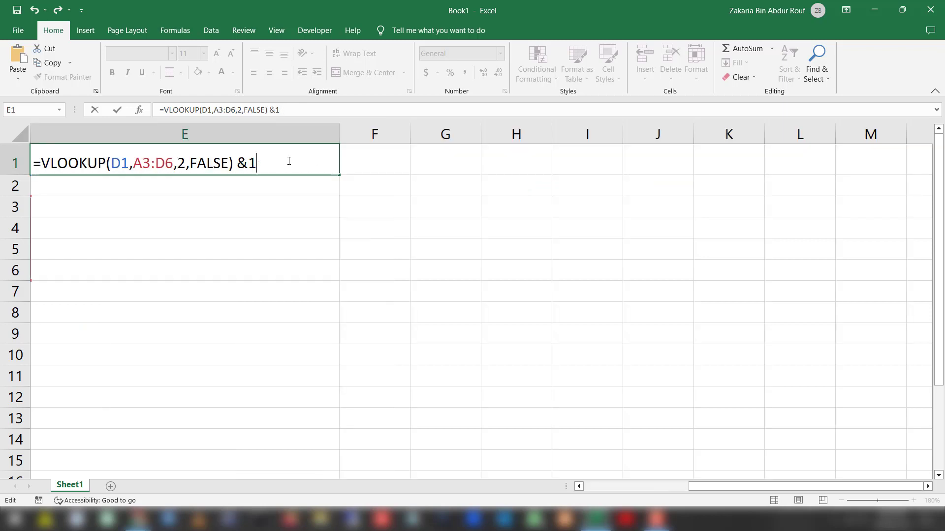
pyautogui.press('BackSpace')
pyautogui.moveTo(667, 490); pyautogui.dragTo(583, 488)
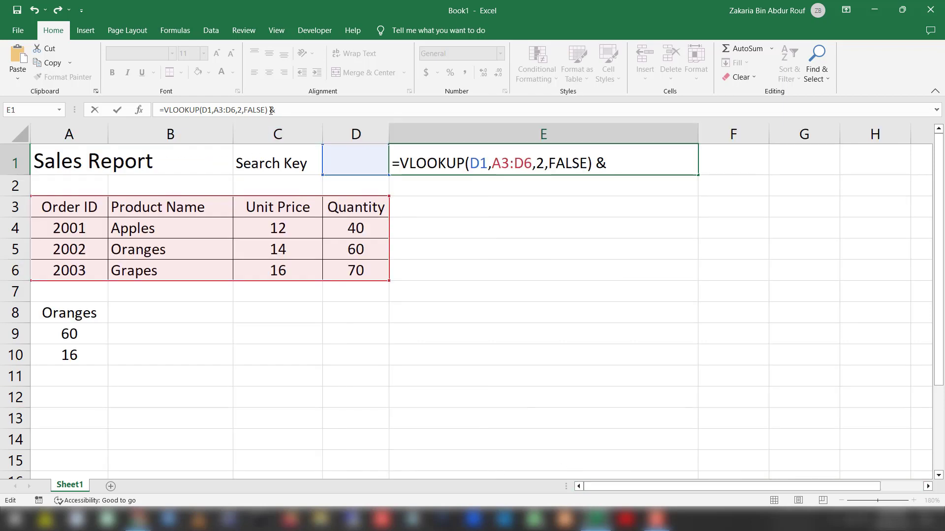
pyautogui.moveTo(268, 109); pyautogui.dragTo(164, 110)
pyautogui.click(302, 109)
pyautogui.hotkey('ctrl', 'v')
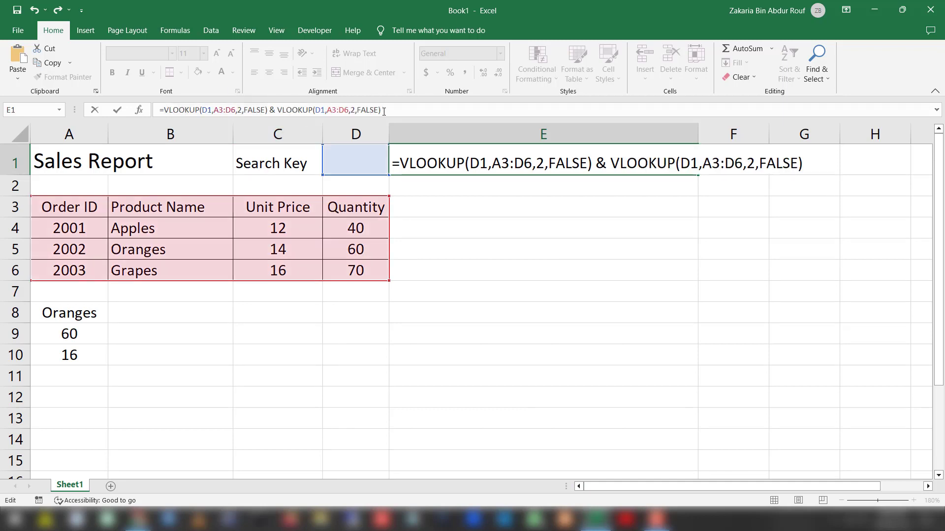
pyautogui.write('&')
pyautogui.hotkey('ctrl', 'v')
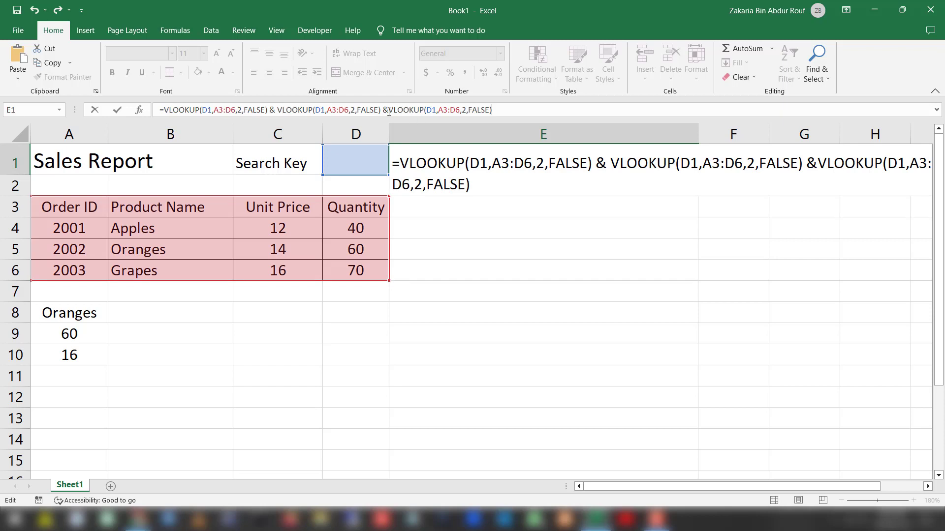
pyautogui.click(389, 110)
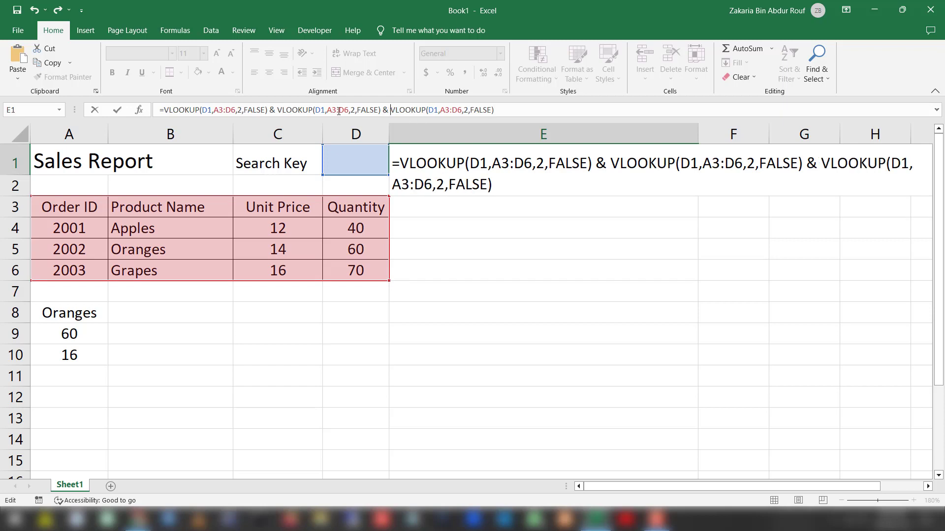
# Set the column index to 3 in the second VLOOKUP and to 4 in the third VLOOKUP of the E1 formula
pyautogui.doubleClick(240, 109)
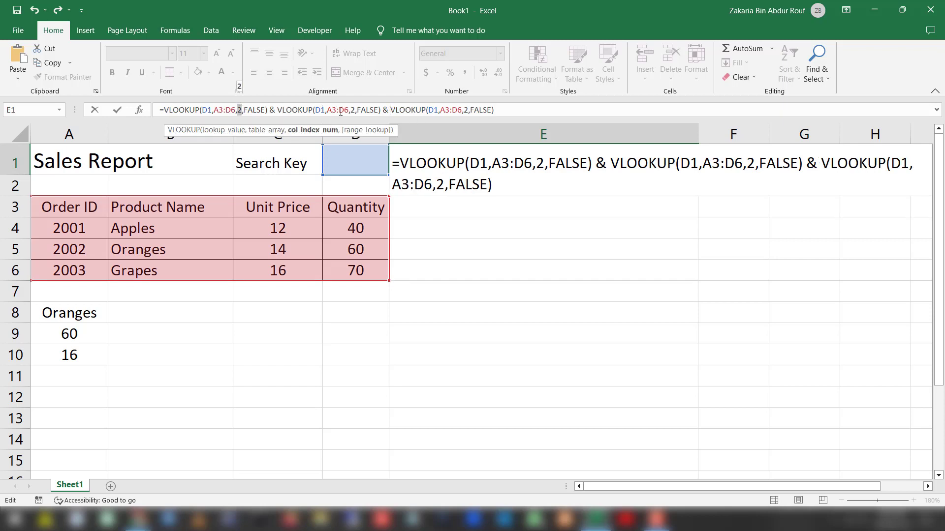
pyautogui.doubleClick(352, 110)
pyautogui.write('3')
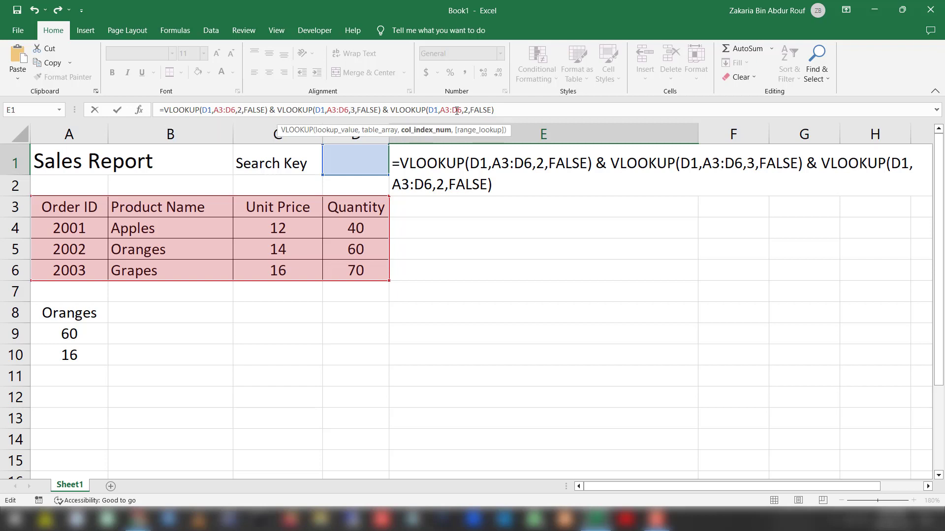
pyautogui.doubleClick(465, 110)
pyautogui.write('4')
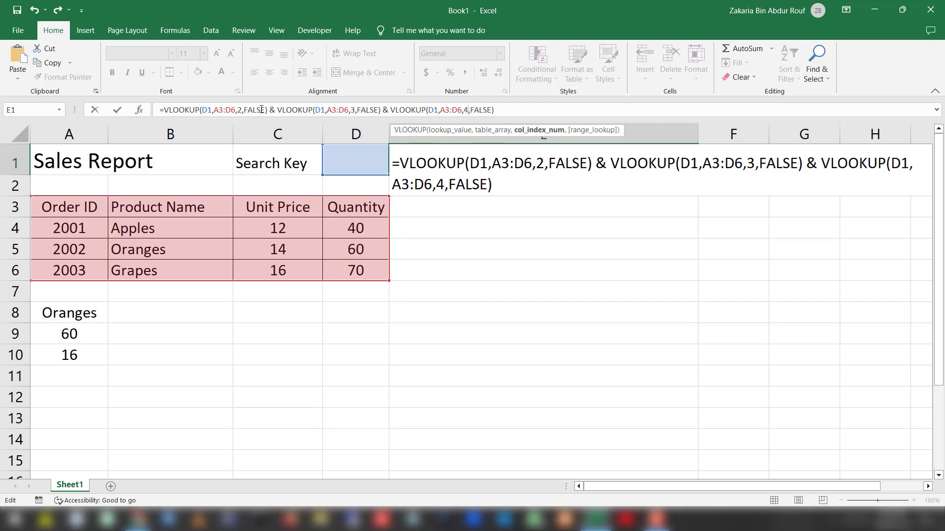
# Insert the text label "Product Name:" followed by & before the first VLOOKUP in the E1 formula
pyautogui.click(266, 110)
pyautogui.click(164, 110)
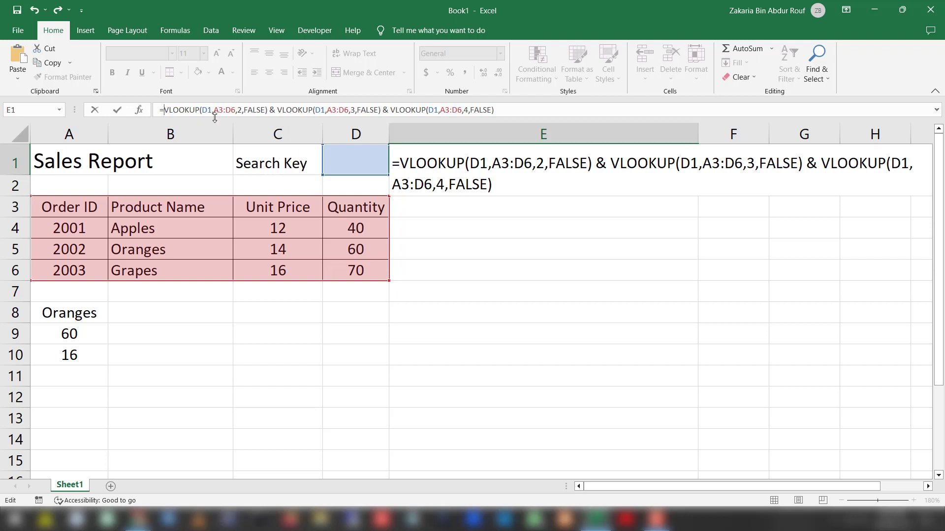
pyautogui.write('"')
pyautogui.write('Product ')
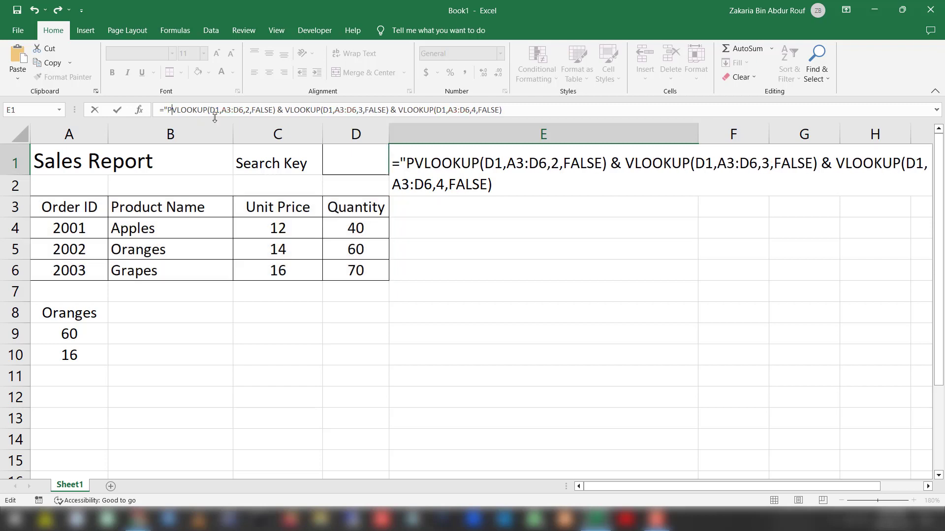
pyautogui.write('Name')
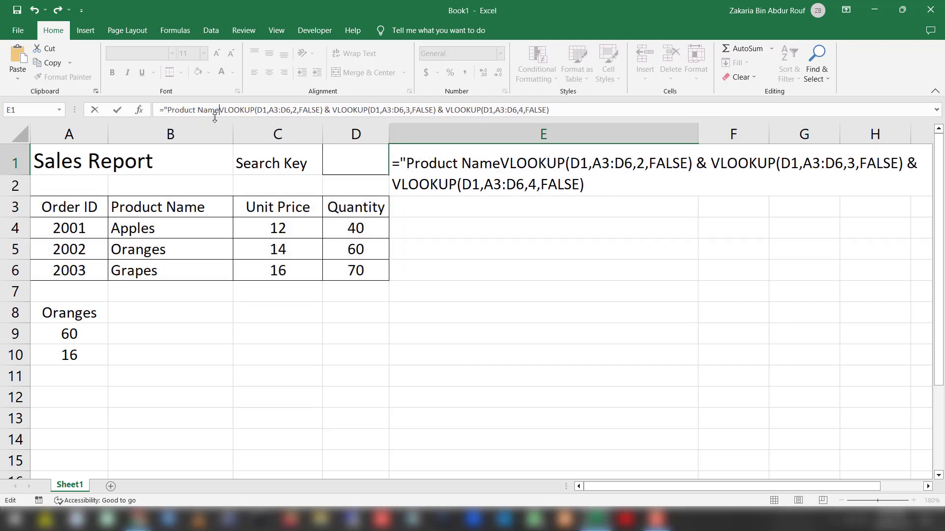
pyautogui.write(':" &')
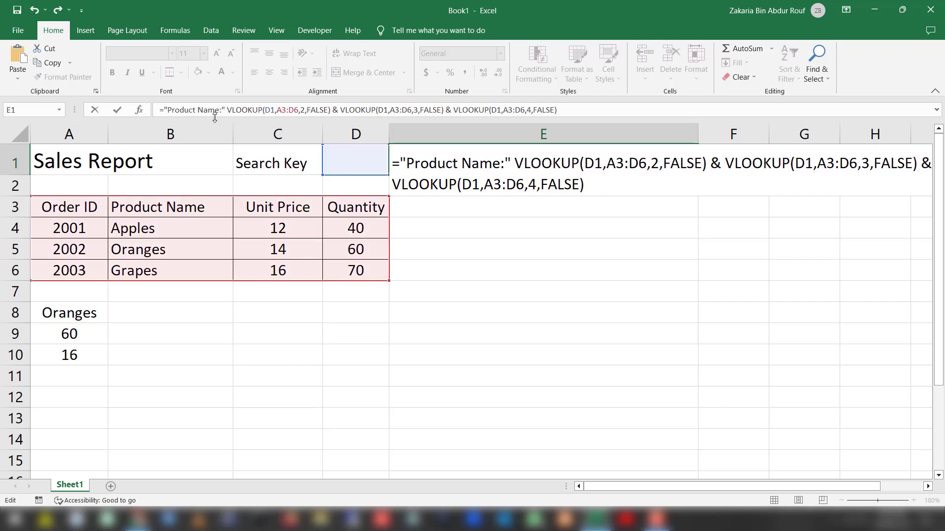
pyautogui.press('BackSpace')
pyautogui.press('BackSpace')
pyautogui.press('BackSpace')
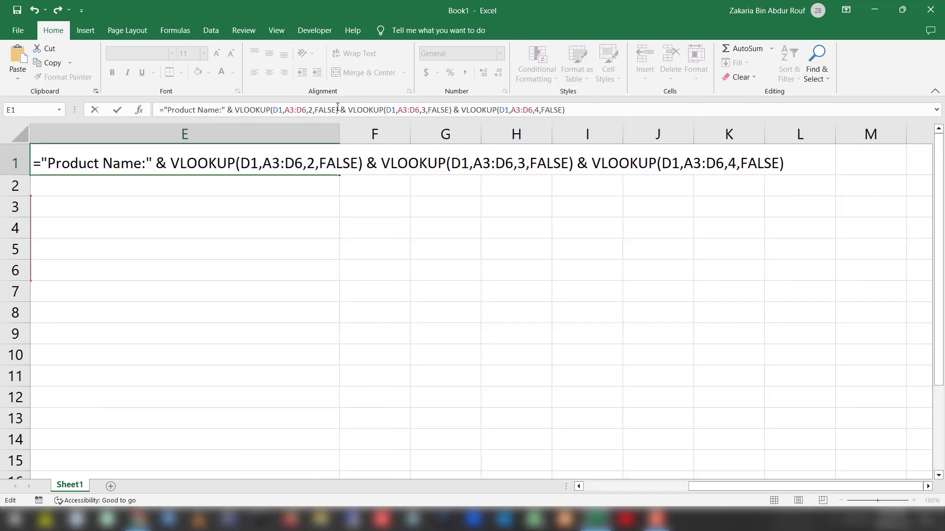
# Insert a "," separator and the text label "Unit Price", joined with &, before the second VLOOKUP in the E1 formula
pyautogui.write('"')
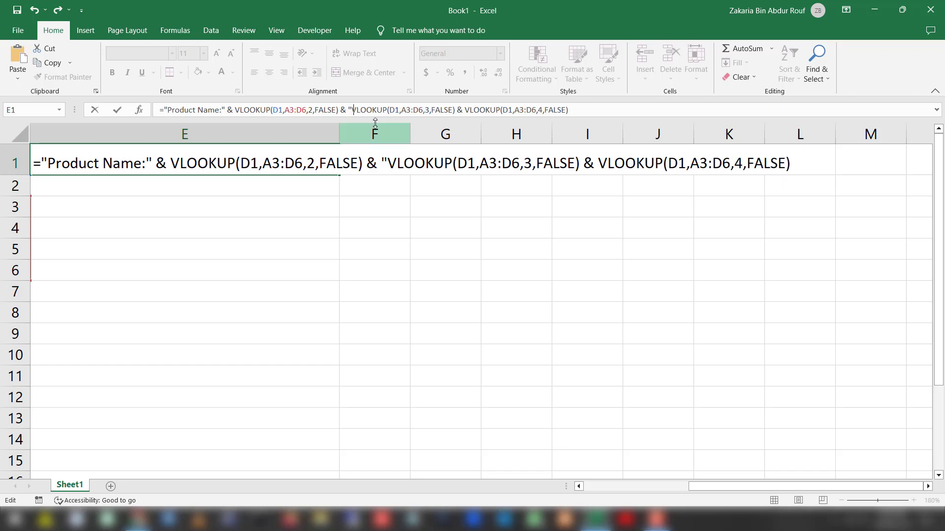
pyautogui.write('," &')
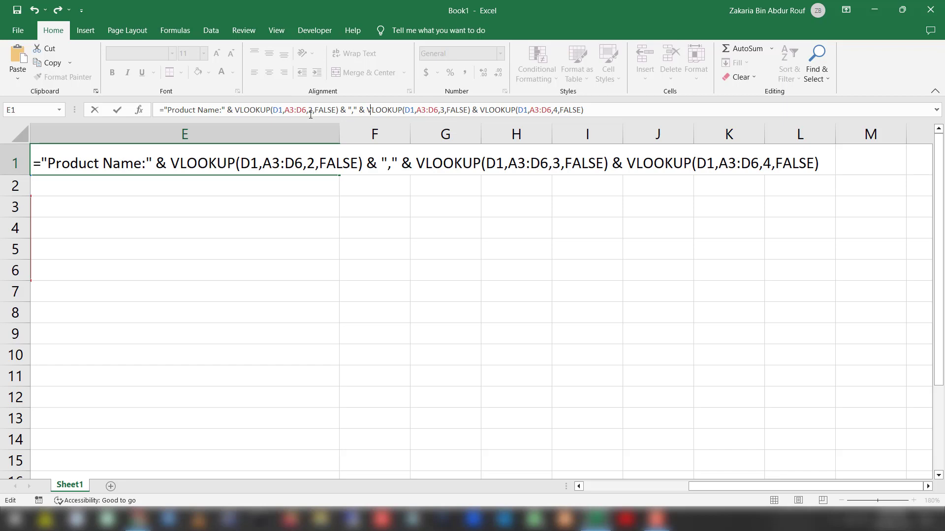
pyautogui.write(' "')
pyautogui.write('Unit Price')
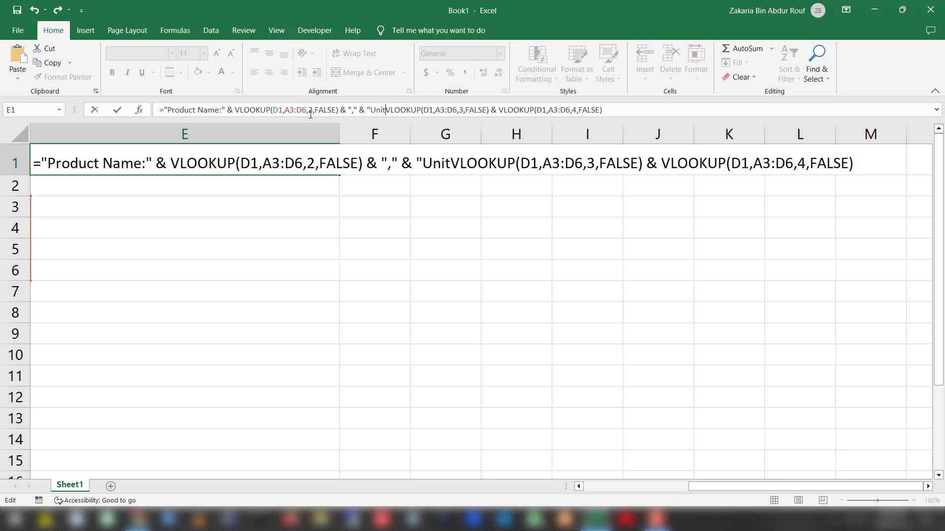
pyautogui.write('" ')
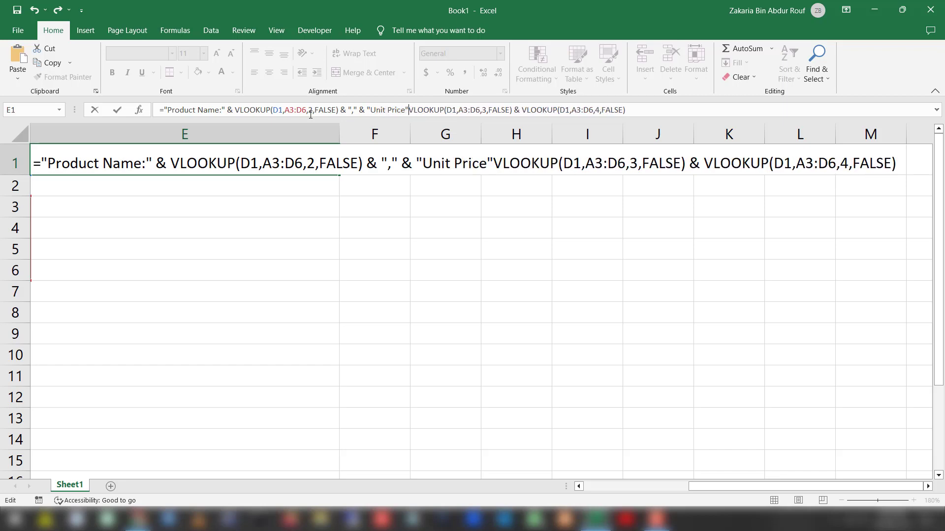
pyautogui.write('& VLOOKUP(D1,A3:D6,3,FALSE) & ')
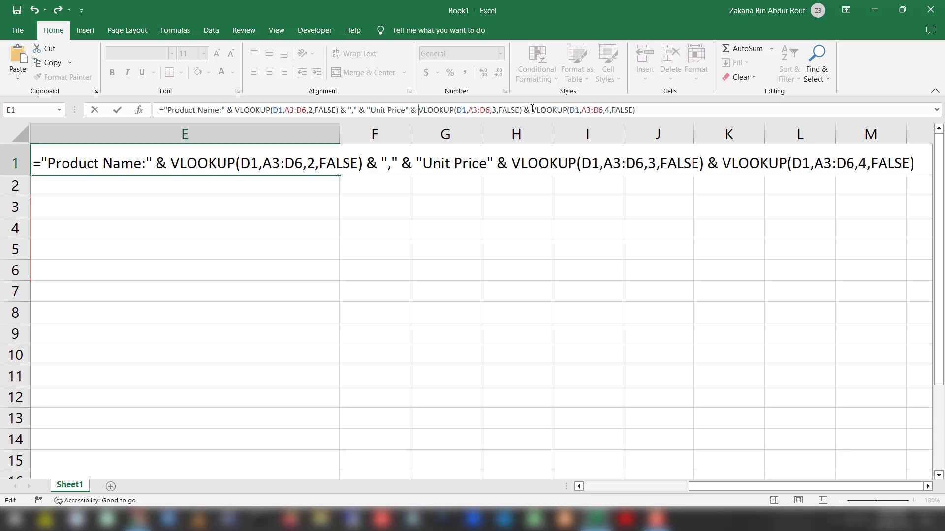
# Insert a "," separator and the text label "Quantity", joined with &, before the third VLOOKUP, and commit the E1 formula
pyautogui.write('","')
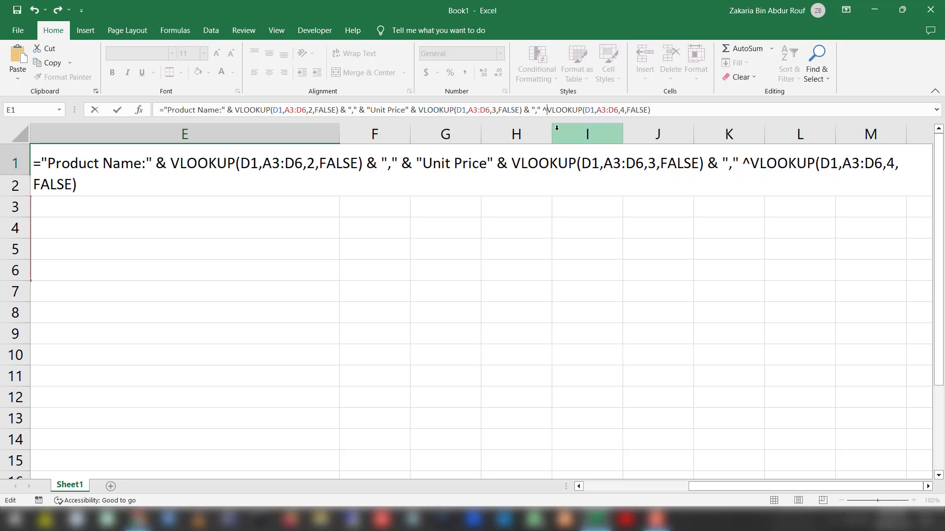
pyautogui.write(' & ')
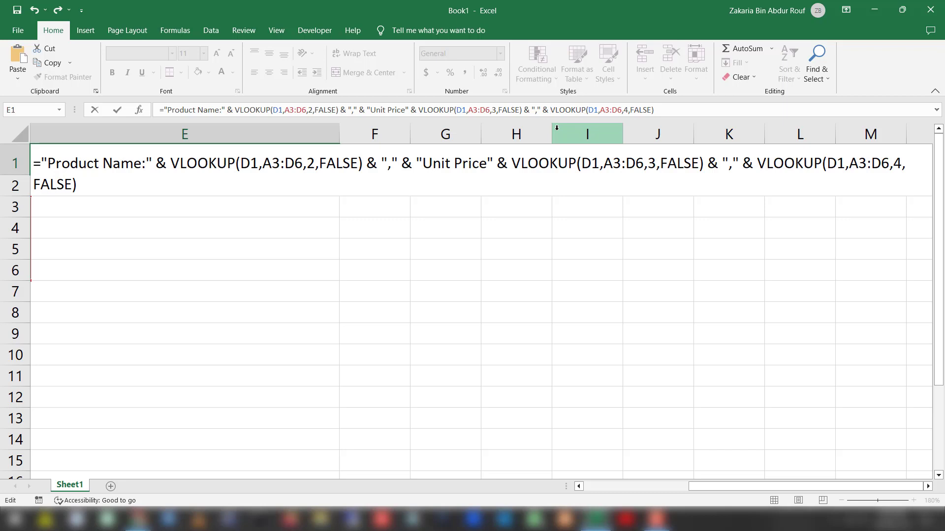
pyautogui.write('"')
pyautogui.press('BackSpace')
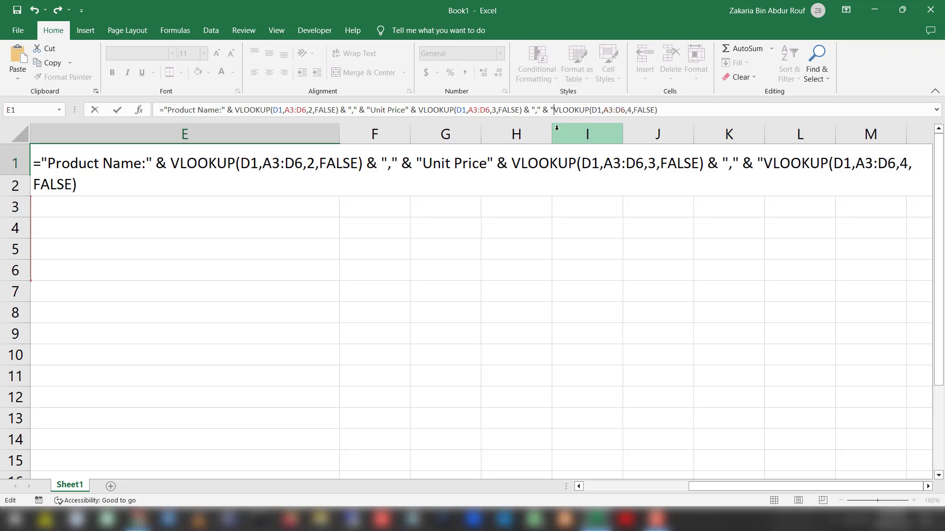
pyautogui.write('Qy')
pyautogui.press('BackSpace')
pyautogui.write('uab')
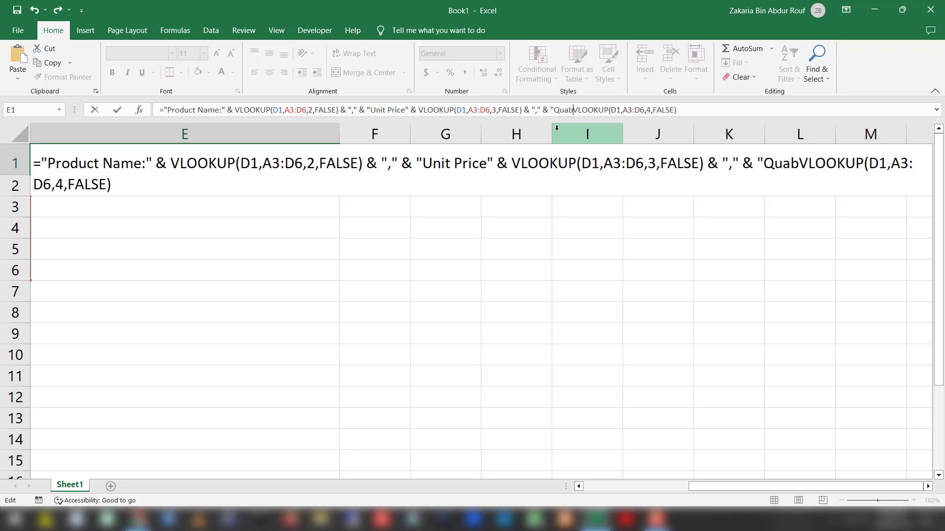
pyautogui.press('BackSpace')
pyautogui.write('ntity')
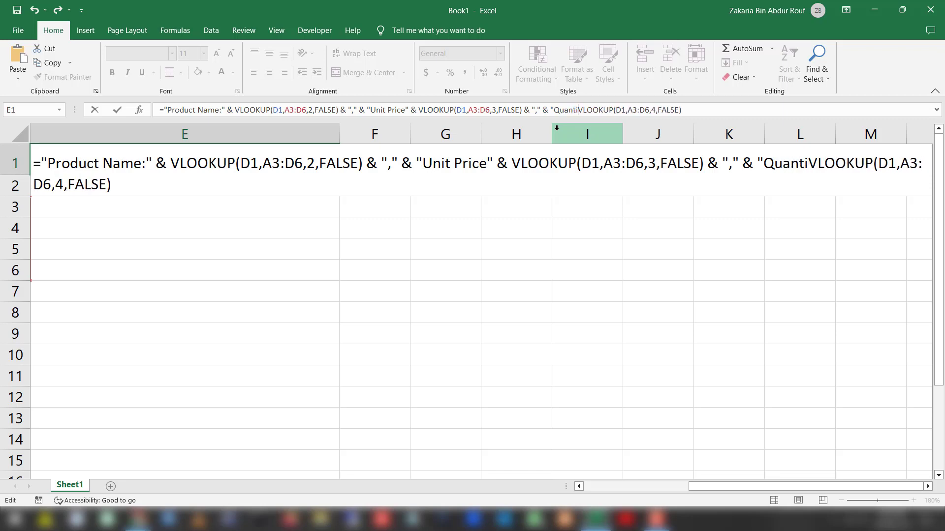
pyautogui.write('" &')
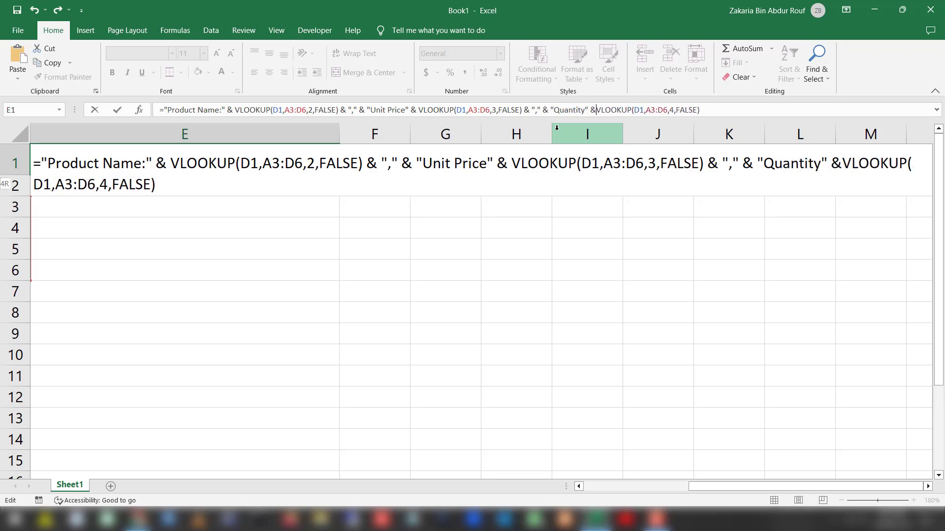
pyautogui.hotkey('shift', 'space')
pyautogui.press('BackSpace')
pyautogui.press('BackSpace')
pyautogui.press('BackSpace')
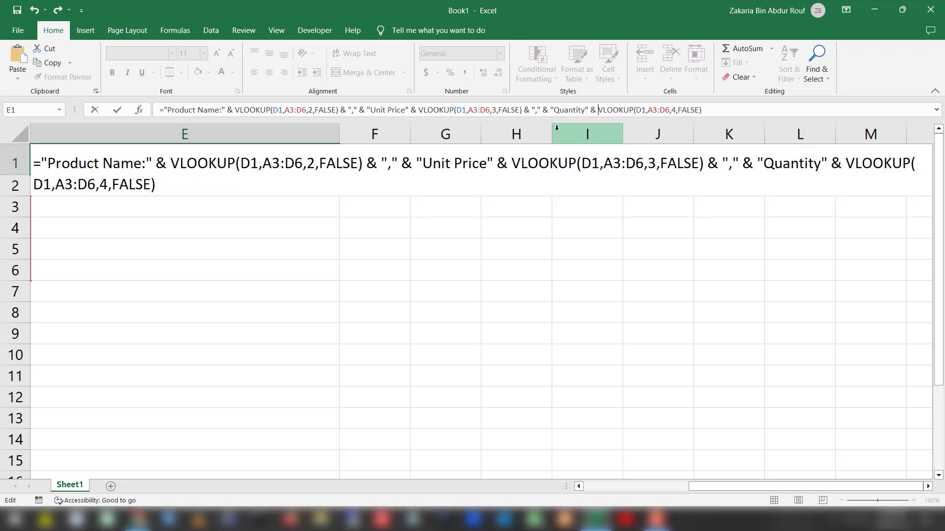
pyautogui.press('Return')
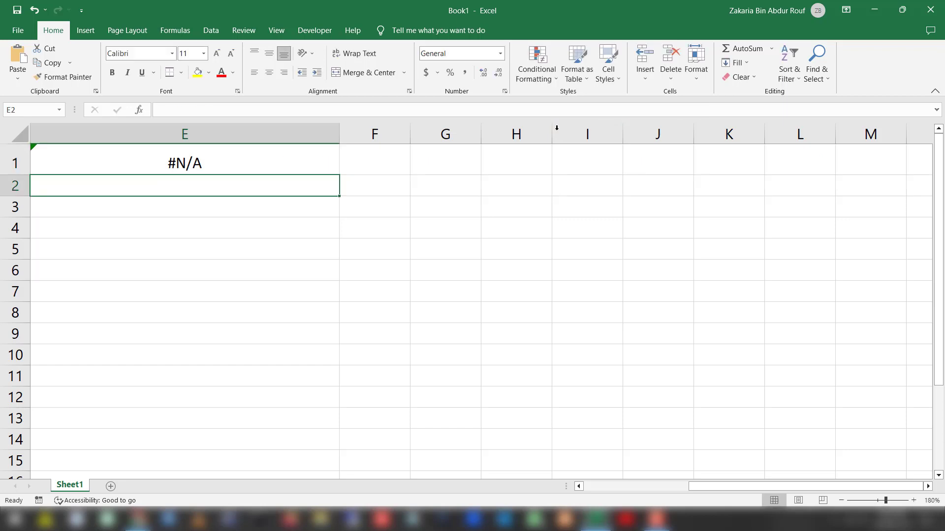
# Enter 2001 as the Search Key in cell D1 to test the combined lookup in E1
pyautogui.click(668, 488)
pyautogui.click(343, 156)
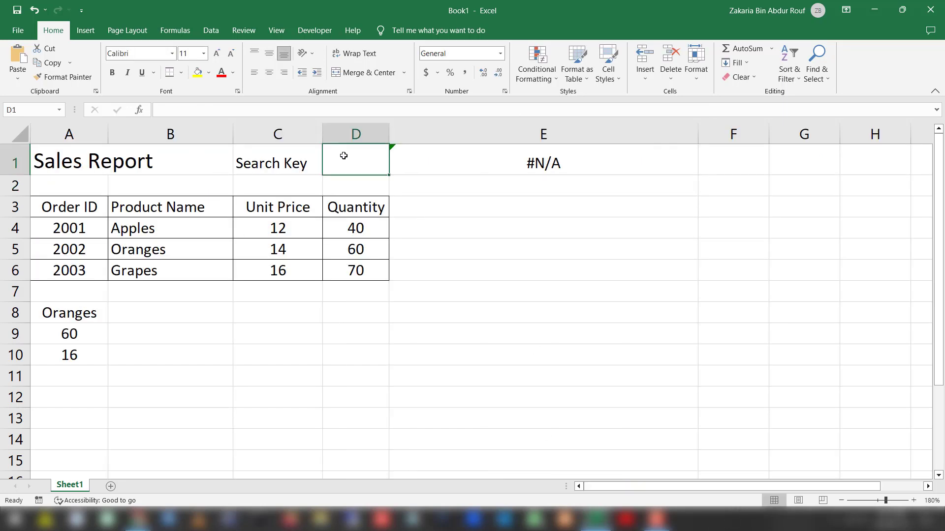
pyautogui.write('2001')
pyautogui.press('Return')
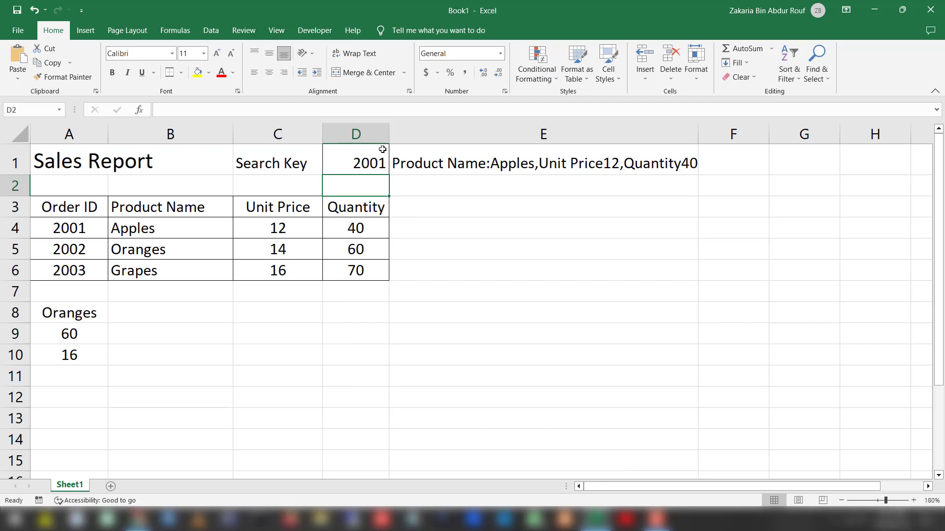
# Widen column E so the combined lookup text in E1 fits with some spare room
pyautogui.doubleClick(697, 133)
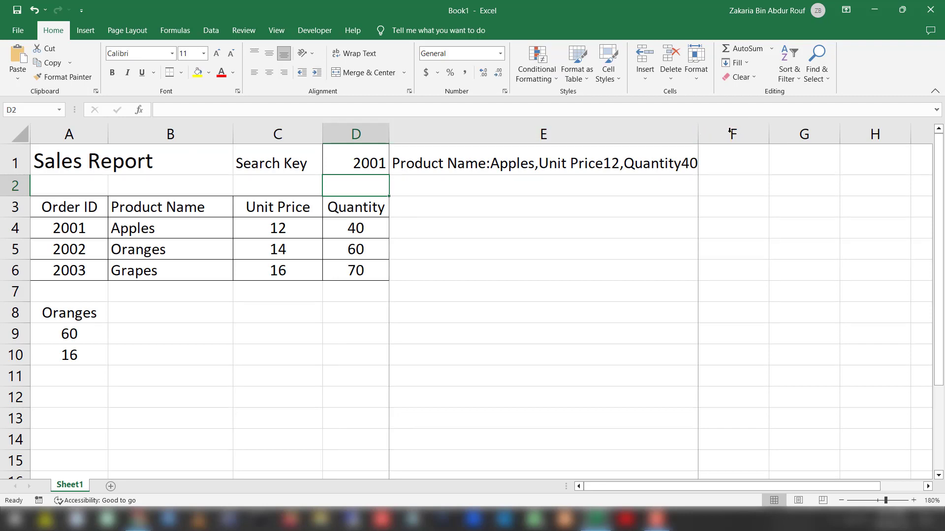
pyautogui.doubleClick(699, 129)
pyautogui.click(698, 130)
pyautogui.click(695, 153)
pyautogui.click(517, 190)
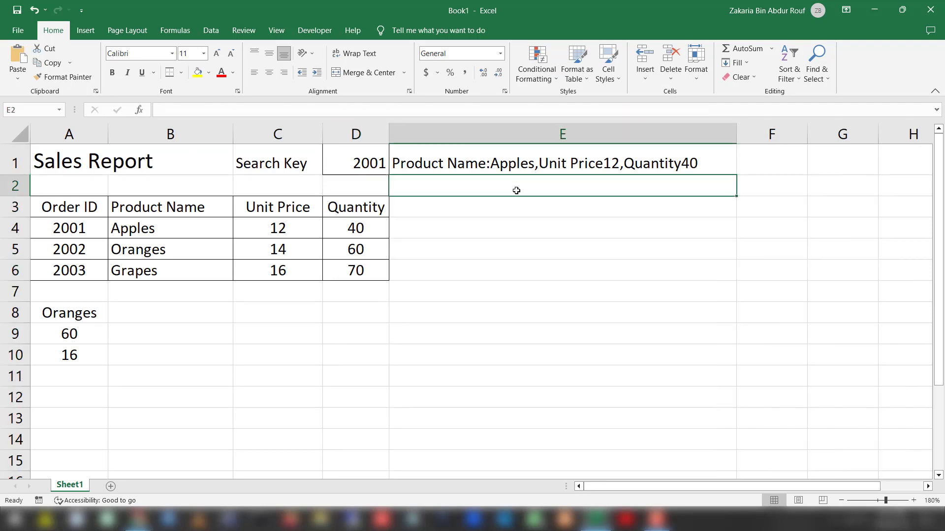
# Test the E1 lookup by changing the Search Key in D1 to 2003 and back to 2001
pyautogui.click(363, 157)
pyautogui.write('2003')
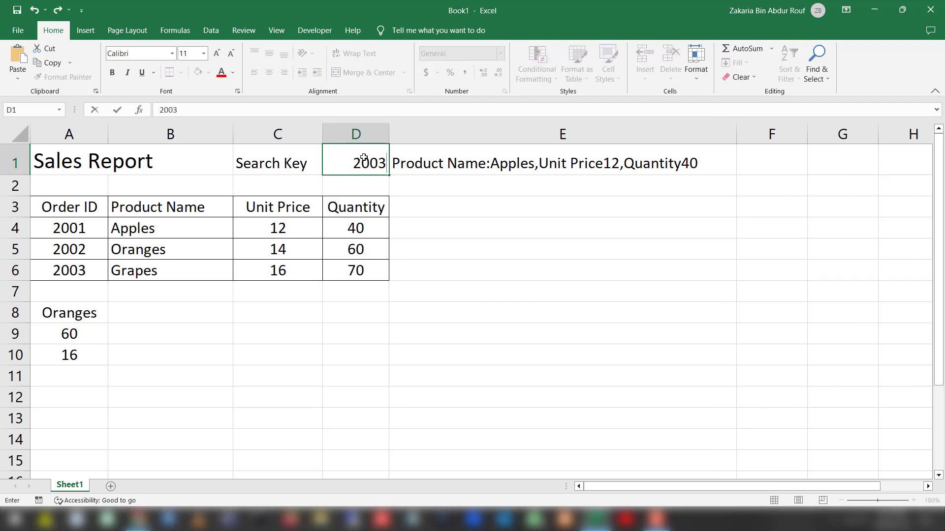
pyautogui.press('Return')
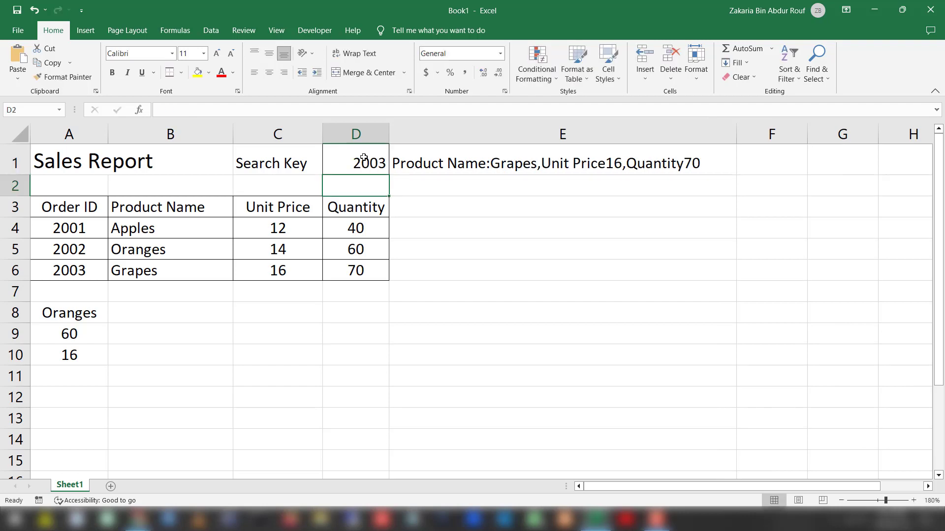
pyautogui.click(363, 158)
pyautogui.write('2001')
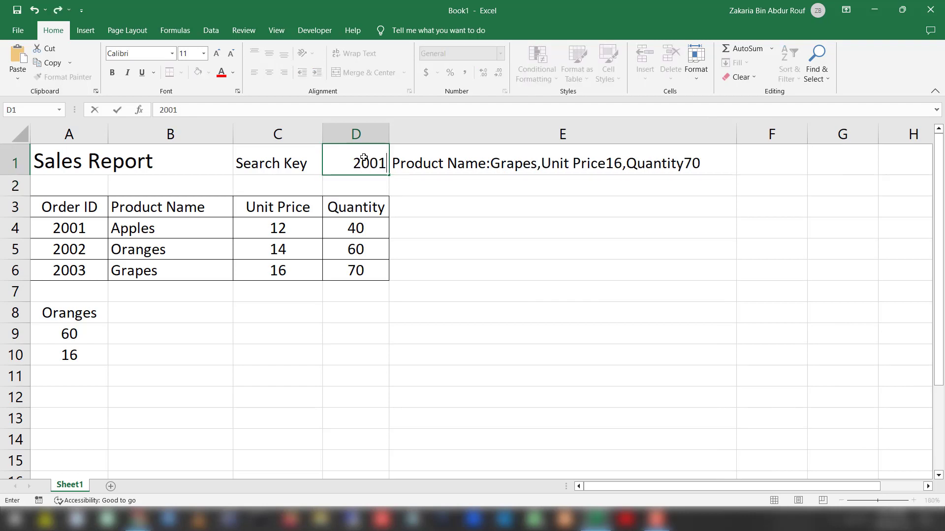
pyautogui.press('Return')
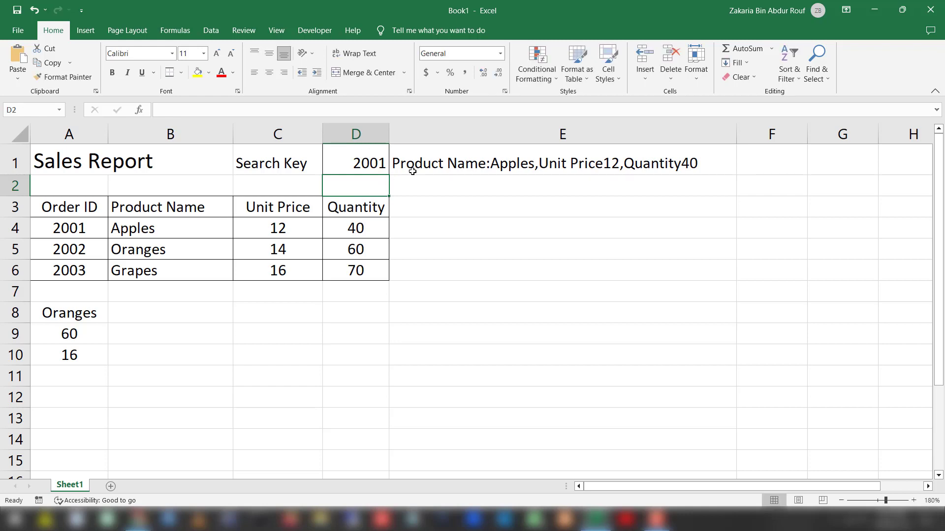
# In the E1 formula, change the first separator to " , ", the price label to "Unit Price: " and the second separator to ", "
pyautogui.click(428, 163)
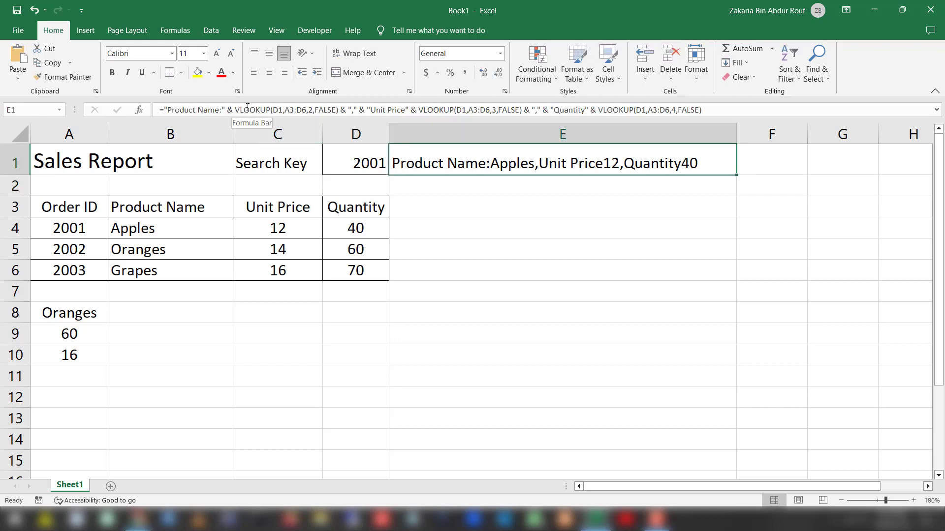
pyautogui.click(351, 110)
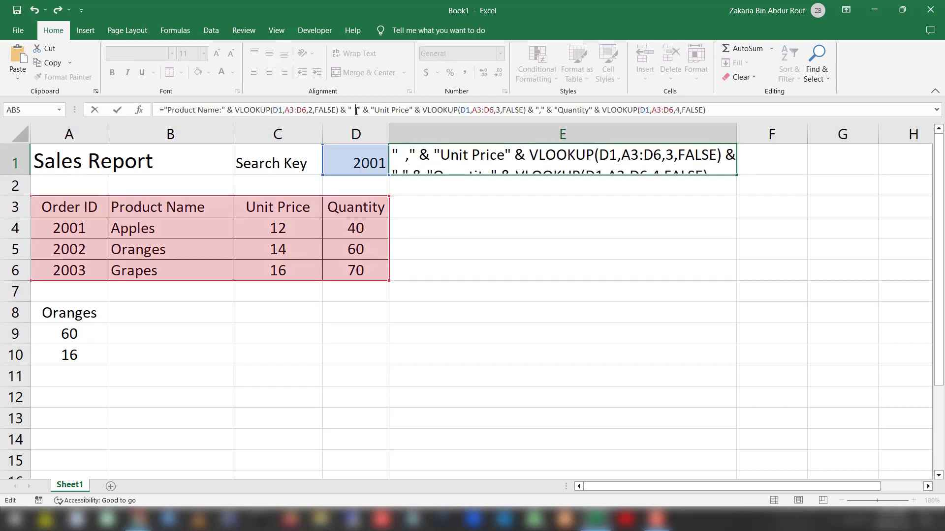
pyautogui.press('BackSpace')
pyautogui.write(':')
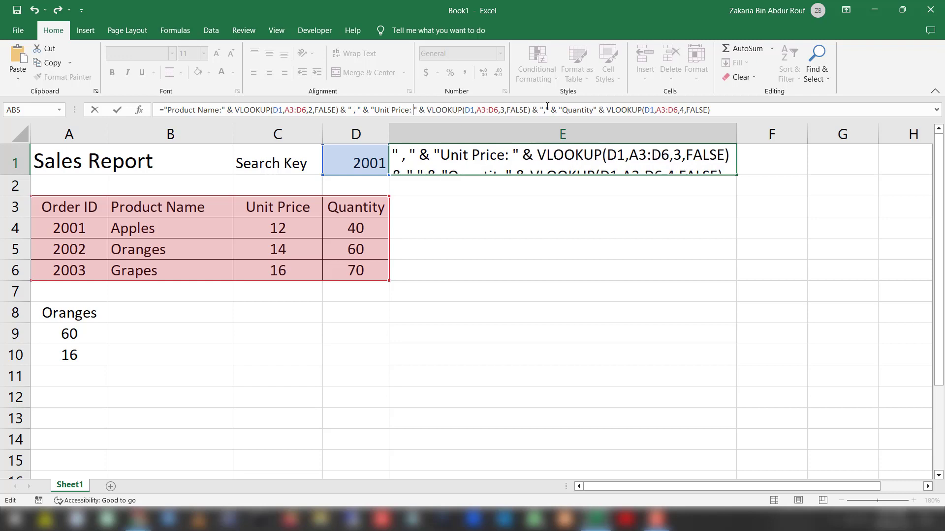
pyautogui.click(543, 109)
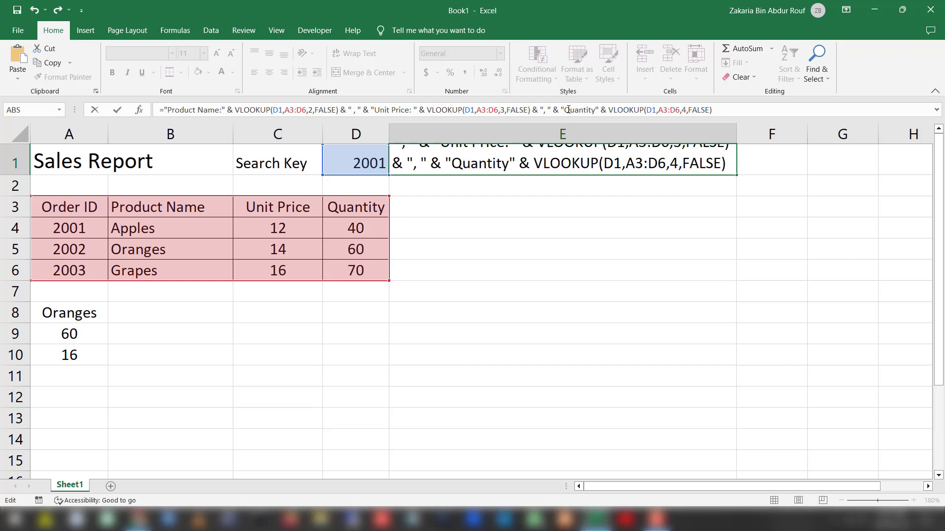
# Change the remaining labels in the E1 formula to "Quantity: " and "Product Name: ", and commit the formula
pyautogui.click(595, 111)
pyautogui.write(':')
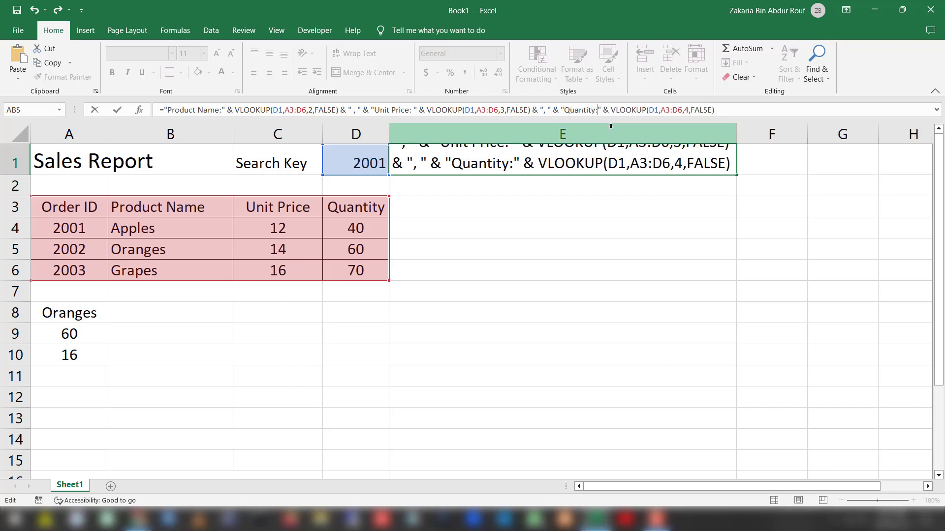
pyautogui.click(222, 109)
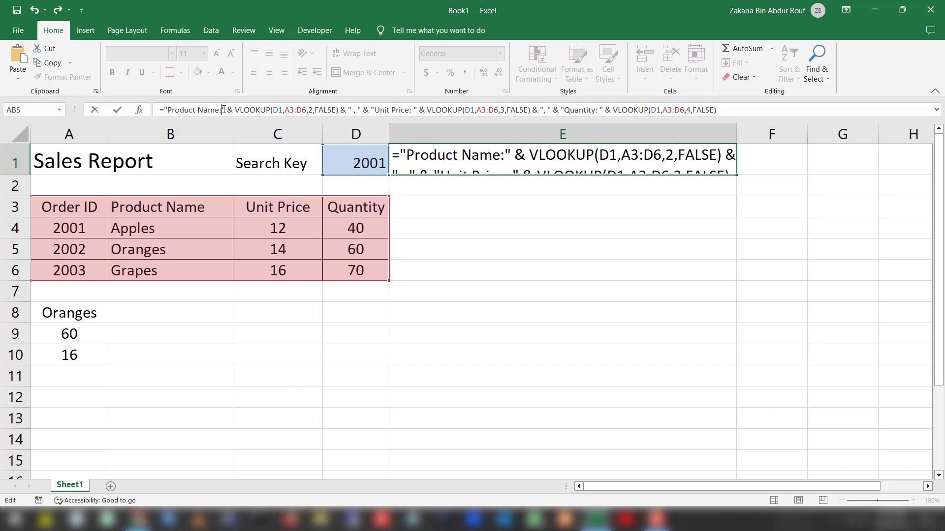
pyautogui.press('Return')
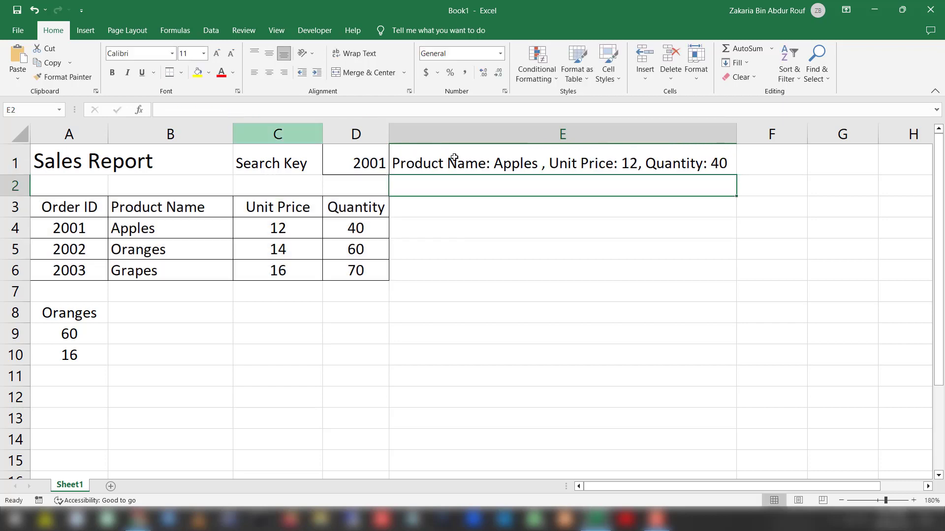
# Test the reformatted E1 lookup by setting the Search Key in D1 to 2002 and finally to 2003
pyautogui.click(352, 163)
pyautogui.write('2002')
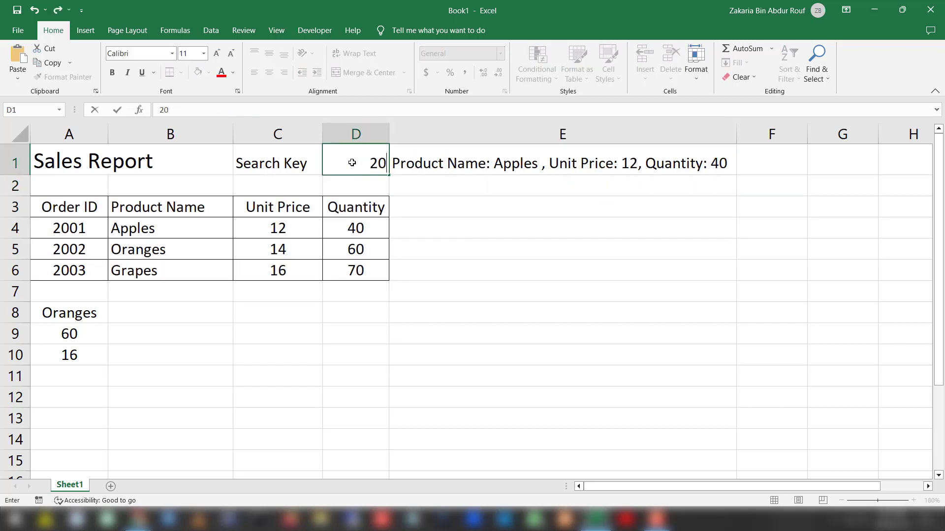
pyautogui.press('Return')
pyautogui.click(381, 163)
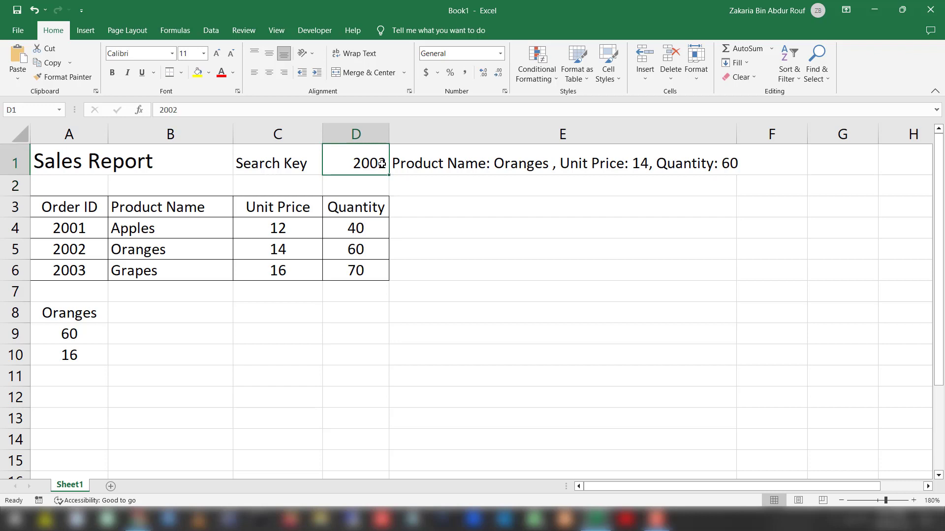
pyautogui.write('2003')
pyautogui.press('Return')
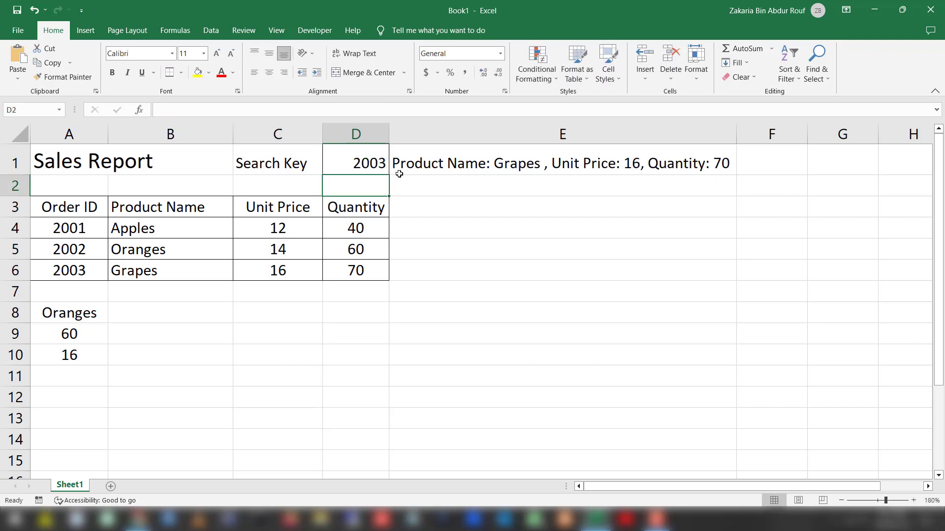